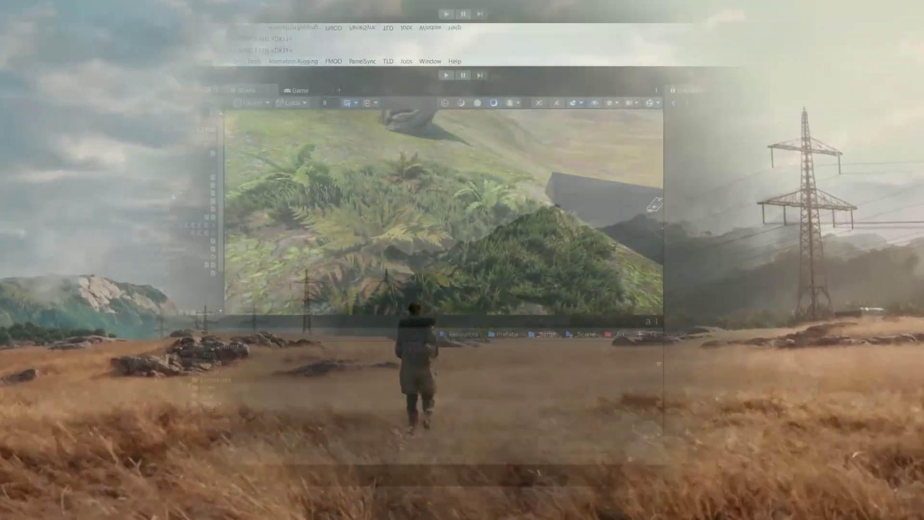
- Open GameManager's script in Visual Studio via the component's Edit Script option
{"action": "left_click", "coordinate": [100, 160]}
{"action": "left_click", "coordinate": [916, 181]}
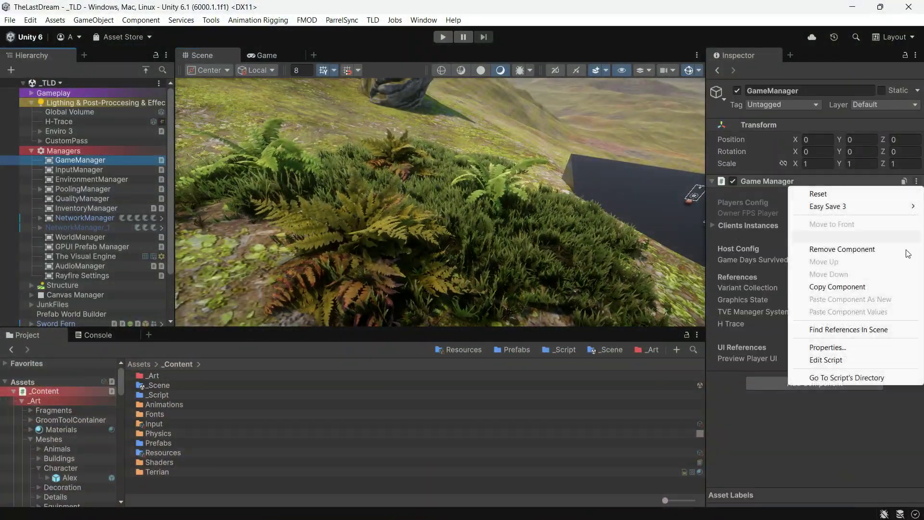
{"action": "left_click", "coordinate": [826, 359]}
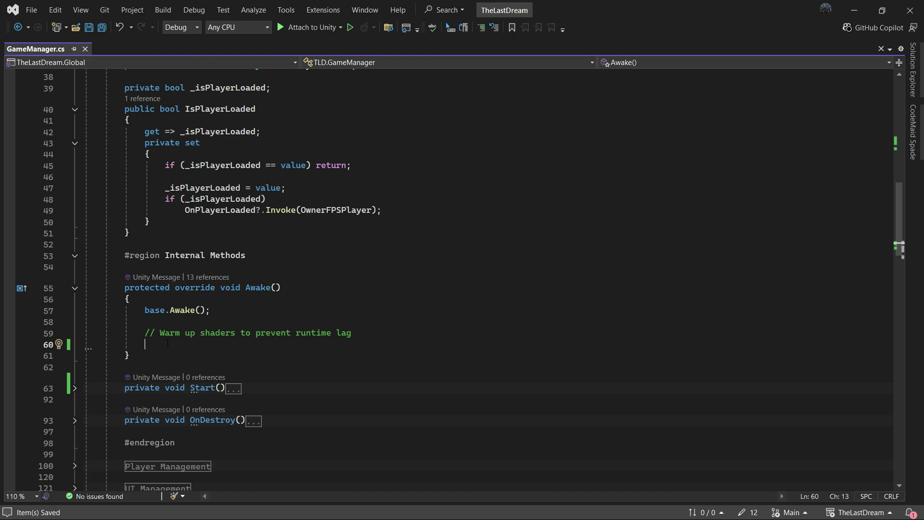
- Add Shader.WarmupAllShaders(); under the warm-up comment in Awake, then go back to Unity
{"action": "type", "text": "hader.War"}
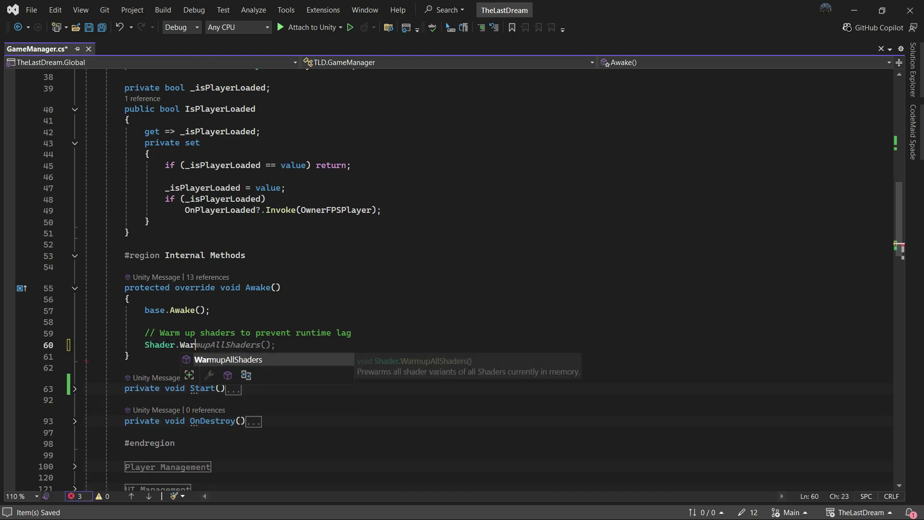
{"action": "key", "text": "Tab"}
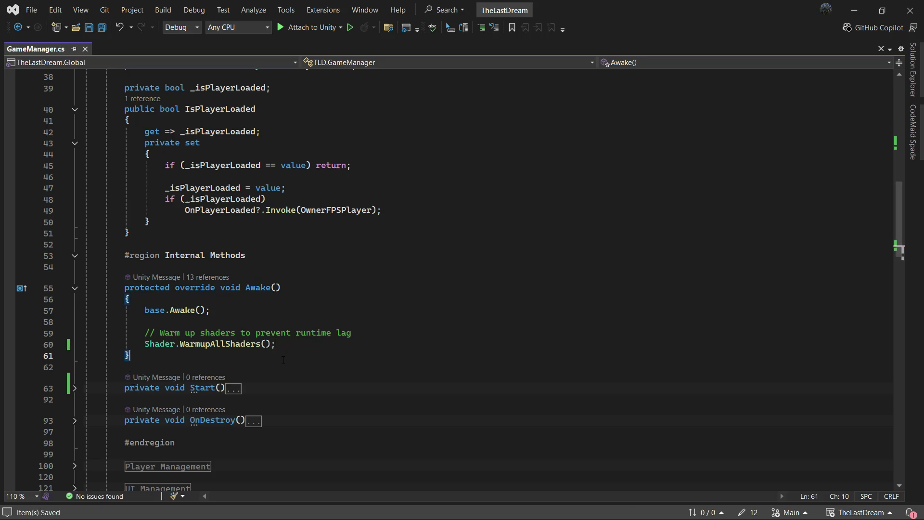
{"action": "left_click_drag", "start_coordinate": [289, 346], "coordinate": [152, 350]}
{"action": "left_click", "coordinate": [163, 354]}
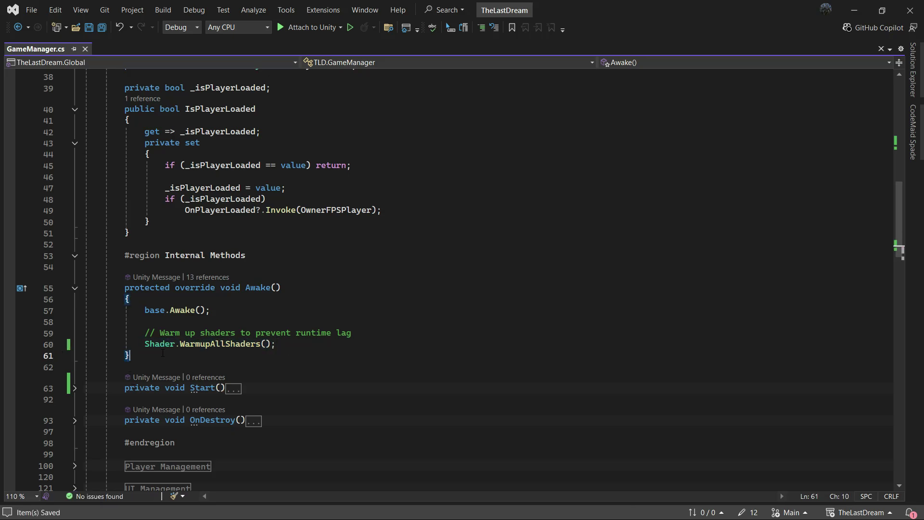
{"action": "left_click", "coordinate": [855, 18]}
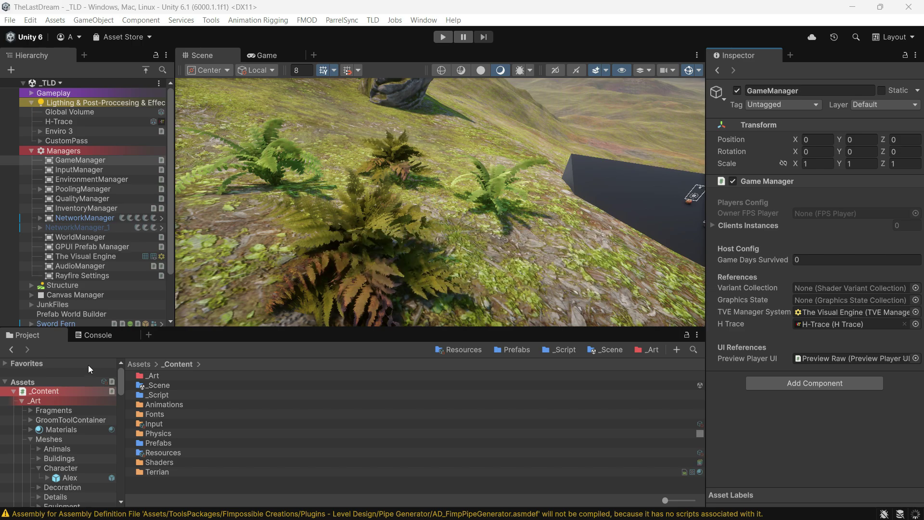
- Check the Console for compile messages and test-run the game in Play mode
{"action": "left_click", "coordinate": [91, 338]}
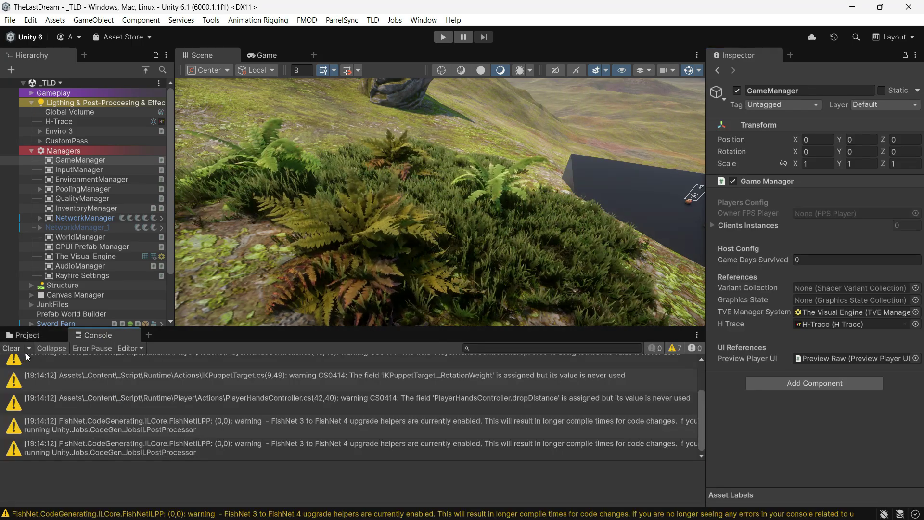
{"action": "left_click", "coordinate": [21, 337]}
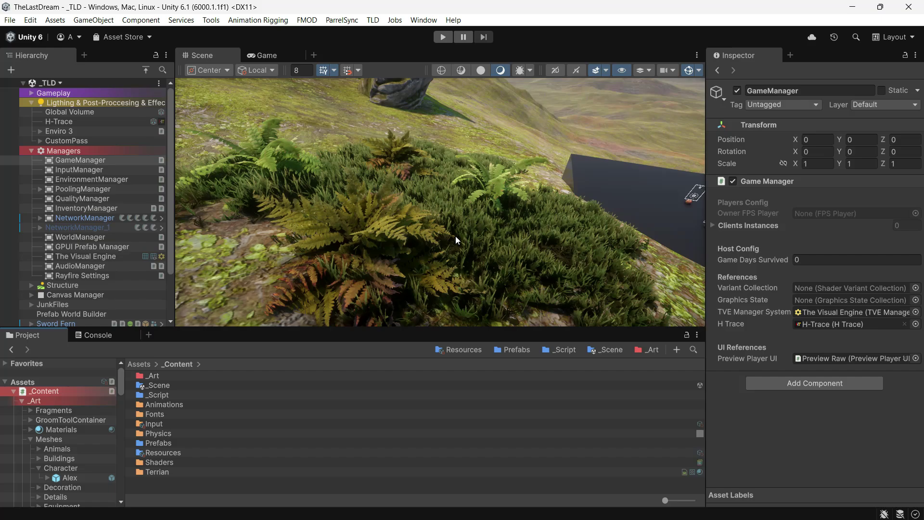
{"action": "left_click", "coordinate": [444, 39]}
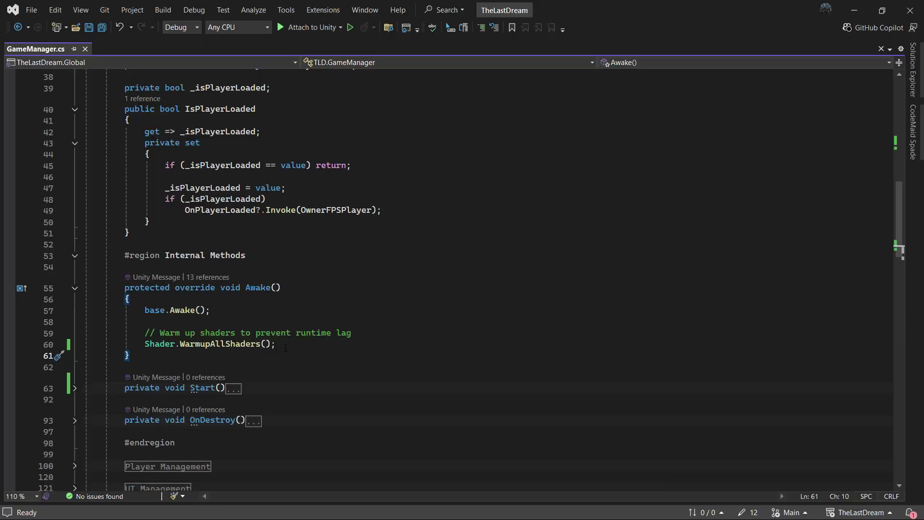
- Delete the Shader.WarmupAllShaders() line from Awake and return to Unity
{"action": "left_click_drag", "start_coordinate": [286, 347], "coordinate": [142, 342]}
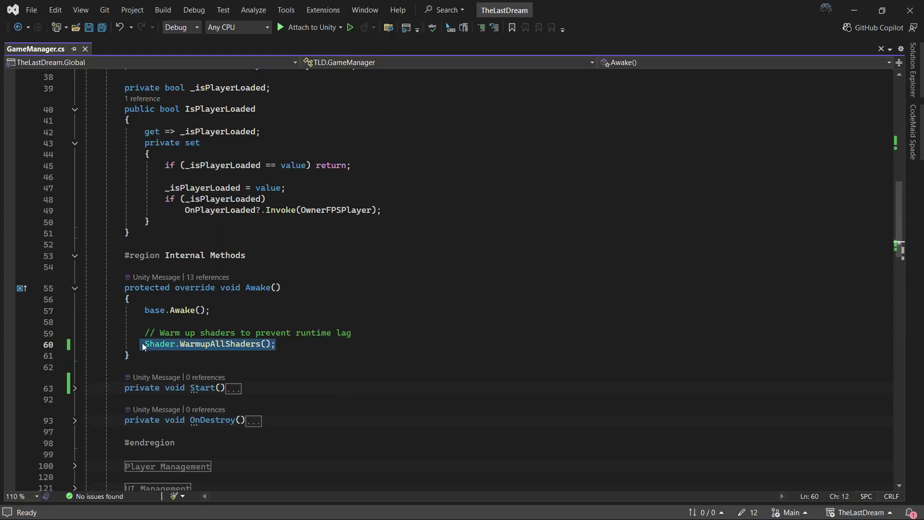
{"action": "key", "text": "BackSpace"}
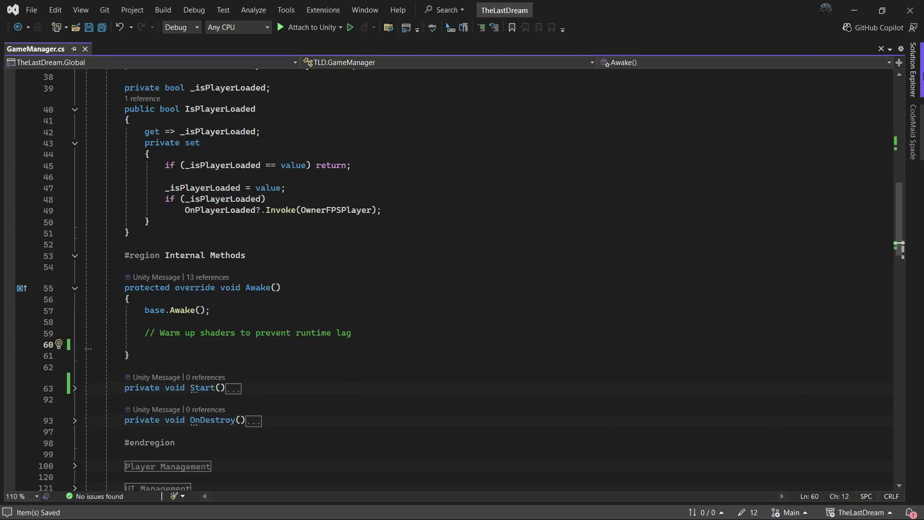
{"action": "left_click", "coordinate": [855, 12]}
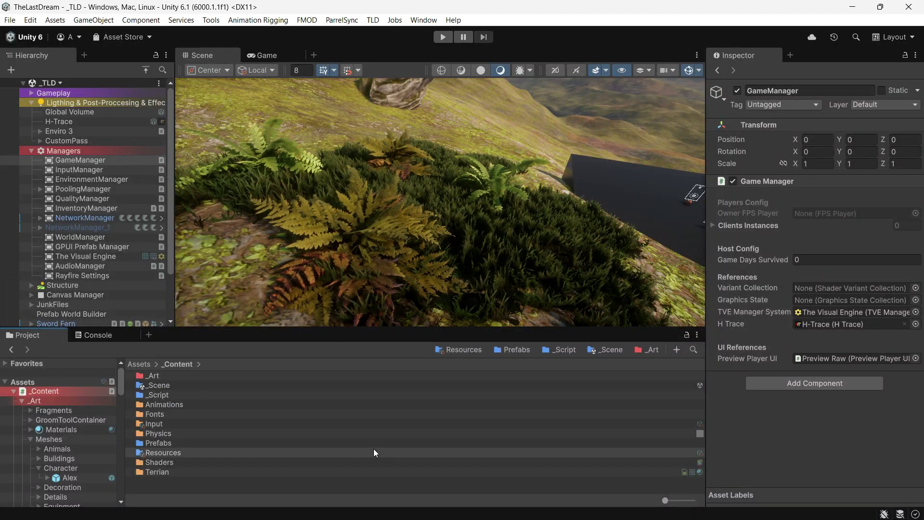
- Create a Shader Variant Collection named MyShaderVarient in the Shaders folder
{"action": "double_click", "coordinate": [152, 462]}
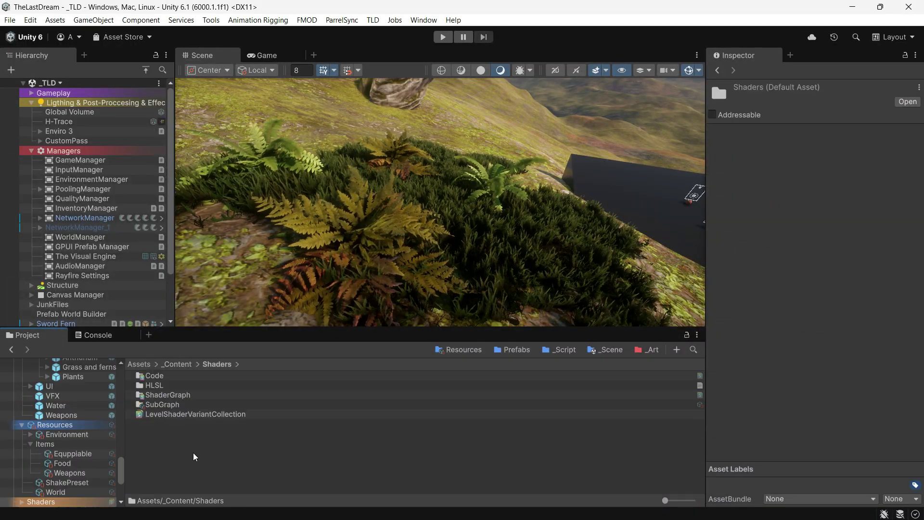
{"action": "right_click", "coordinate": [187, 447]}
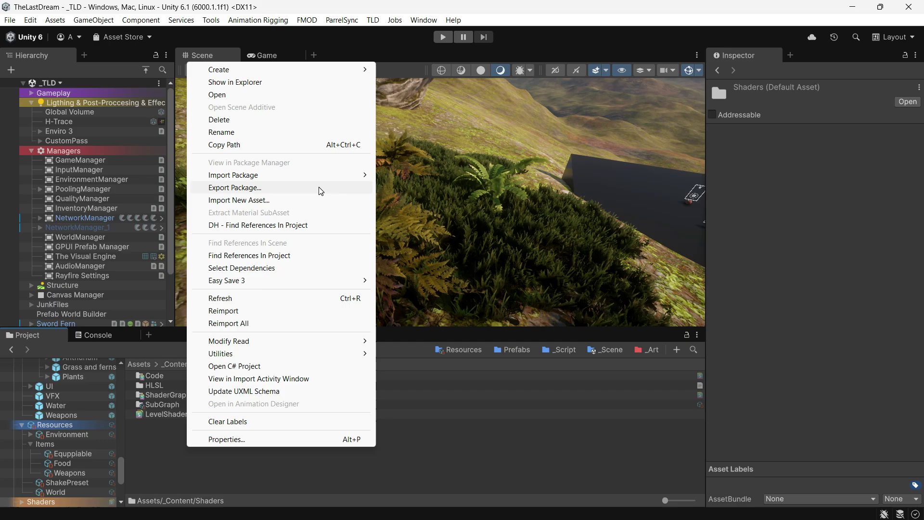
{"action": "mouse_move", "coordinate": [301, 74]}
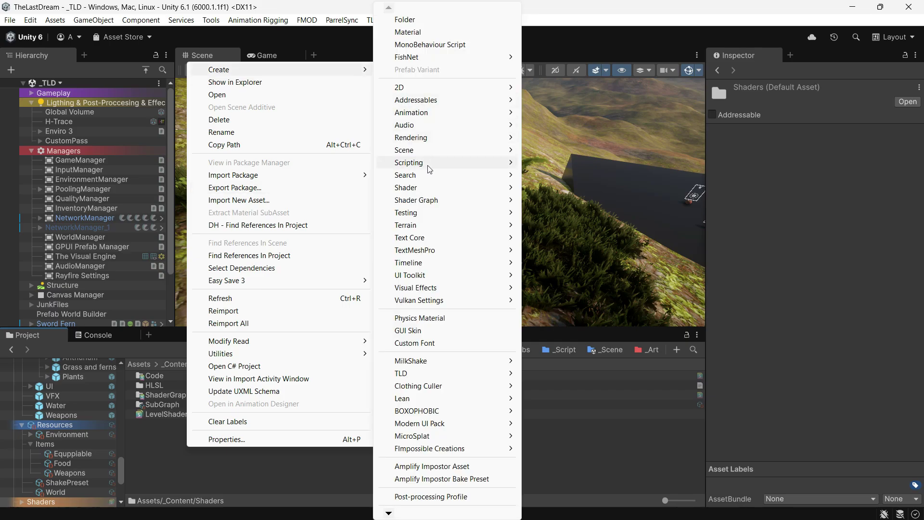
{"action": "mouse_move", "coordinate": [475, 186]}
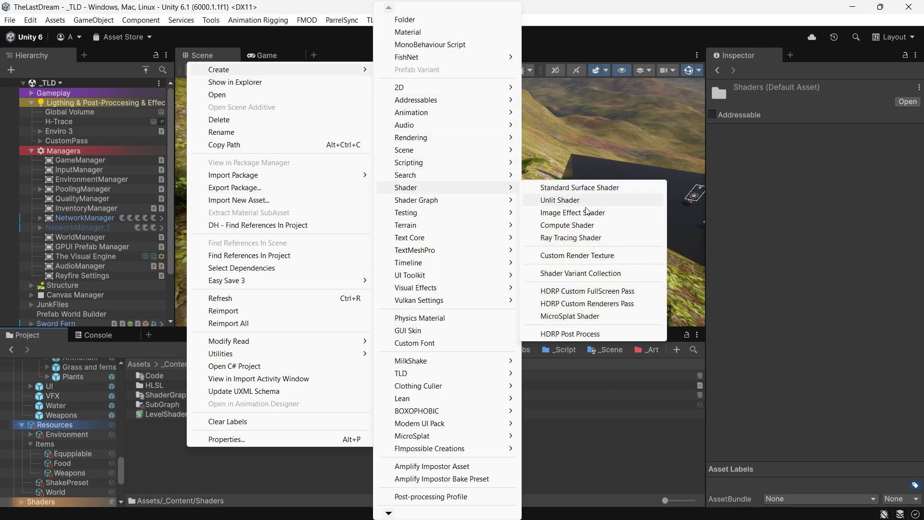
{"action": "left_click", "coordinate": [560, 274]}
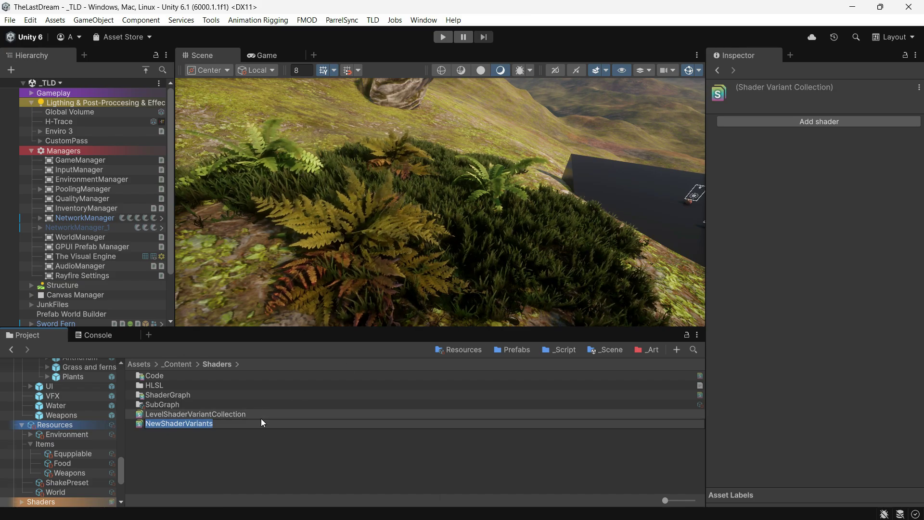
{"action": "type", "text": "MyShaderVarient"}
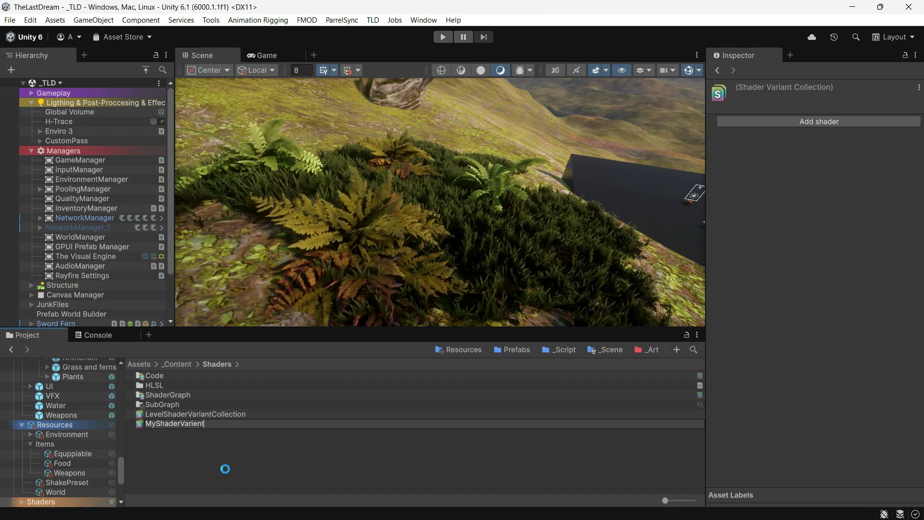
{"action": "key", "text": "Return"}
- Add the HDRP/HDRPLit shader to MyShaderVarient
{"action": "left_click", "coordinate": [830, 132]}
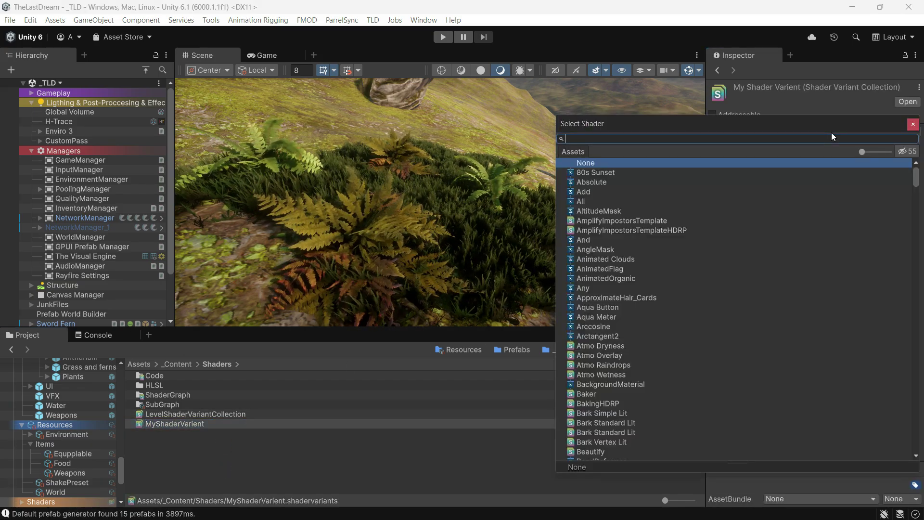
{"action": "type", "text": "HDRP"}
{"action": "left_click", "coordinate": [597, 225]}
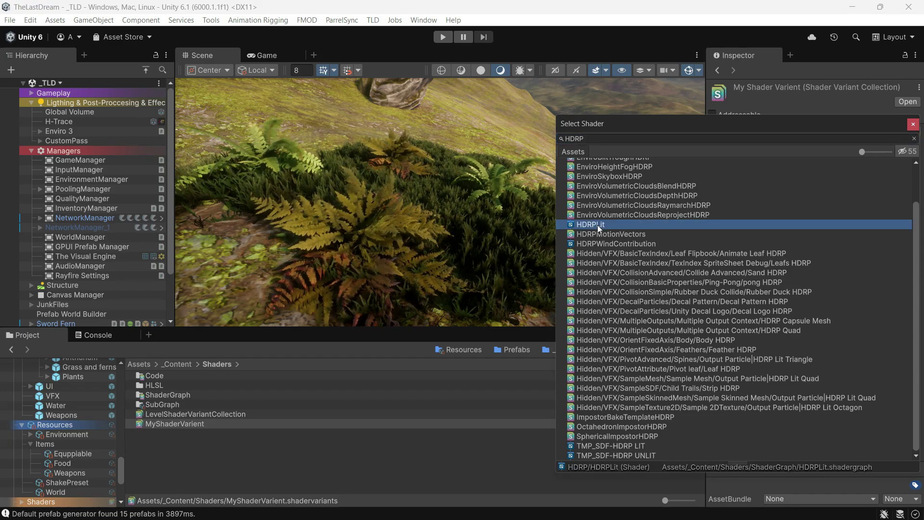
{"action": "double_click", "coordinate": [596, 224]}
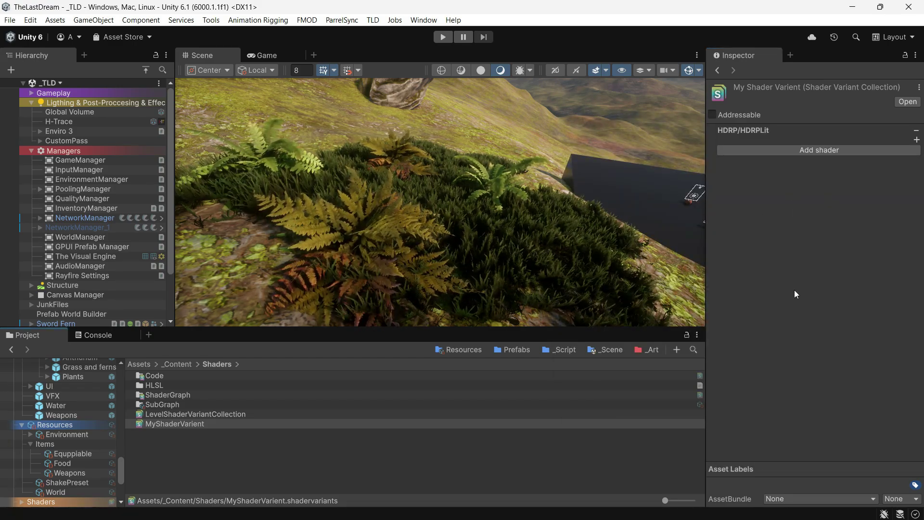
- Look at the Graphics page in Project Settings, then close it
{"action": "left_click", "coordinate": [28, 20]}
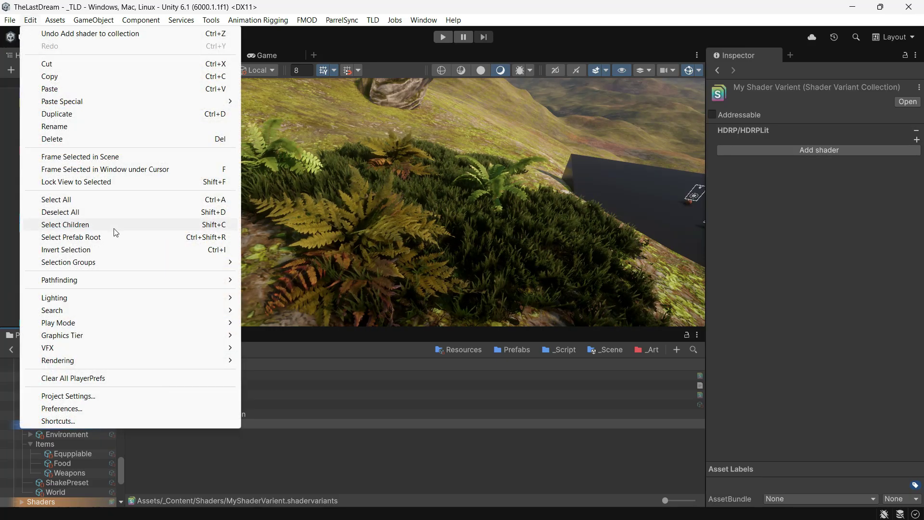
{"action": "left_click", "coordinate": [68, 395]}
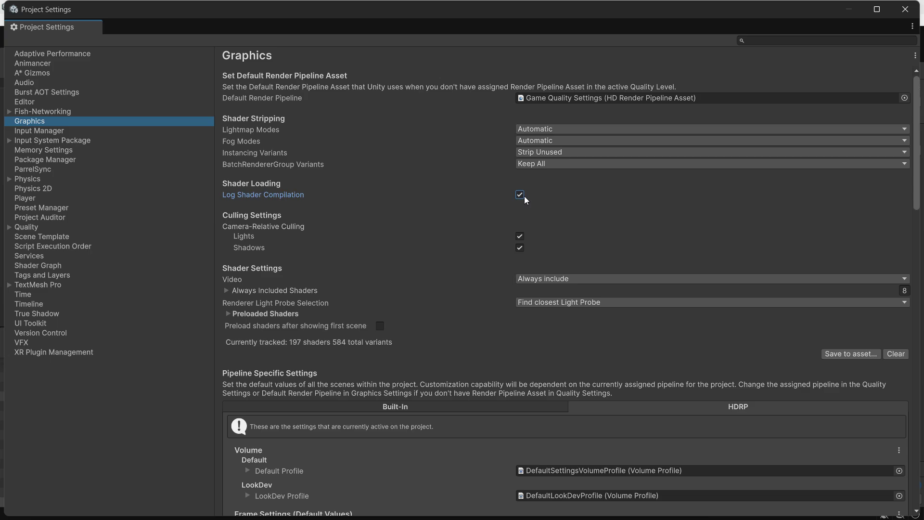
{"action": "left_click", "coordinate": [905, 9]}
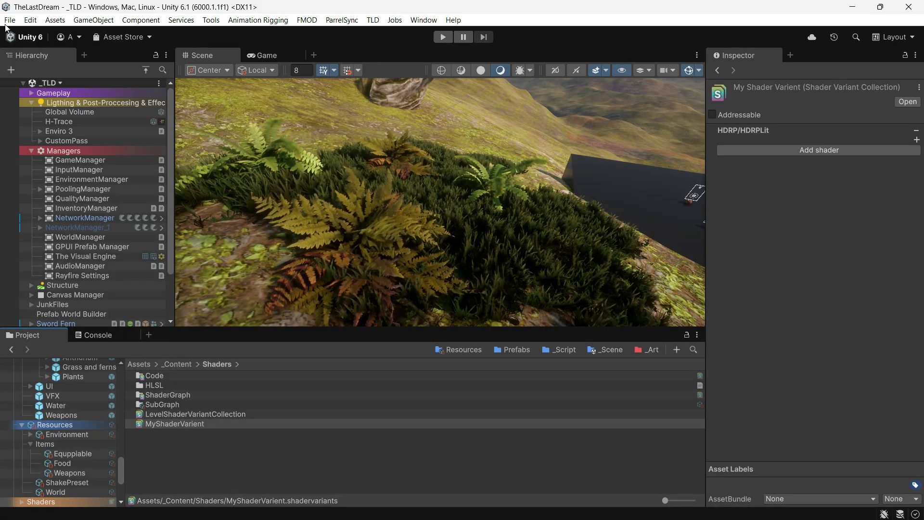
- Enable Development Build for Windows in Build Profiles
{"action": "left_click", "coordinate": [10, 20]}
{"action": "left_click", "coordinate": [43, 162]}
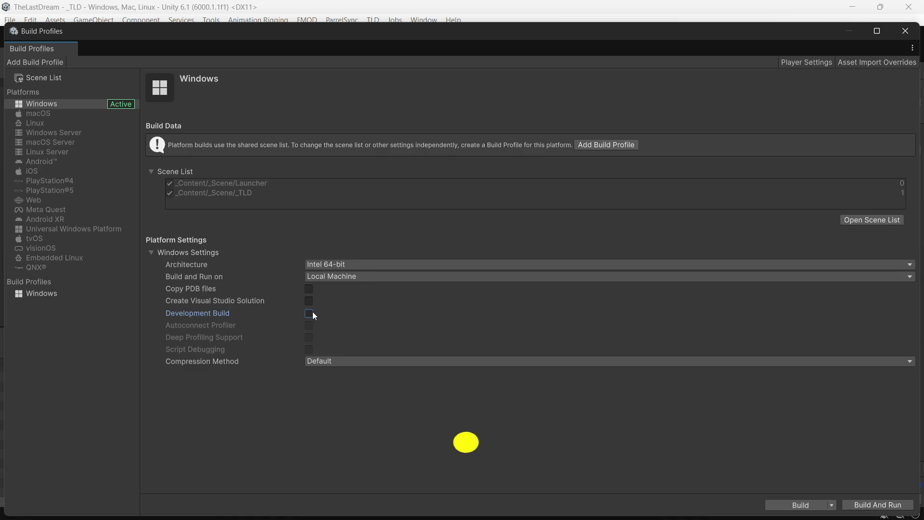
{"action": "left_click", "coordinate": [310, 314]}
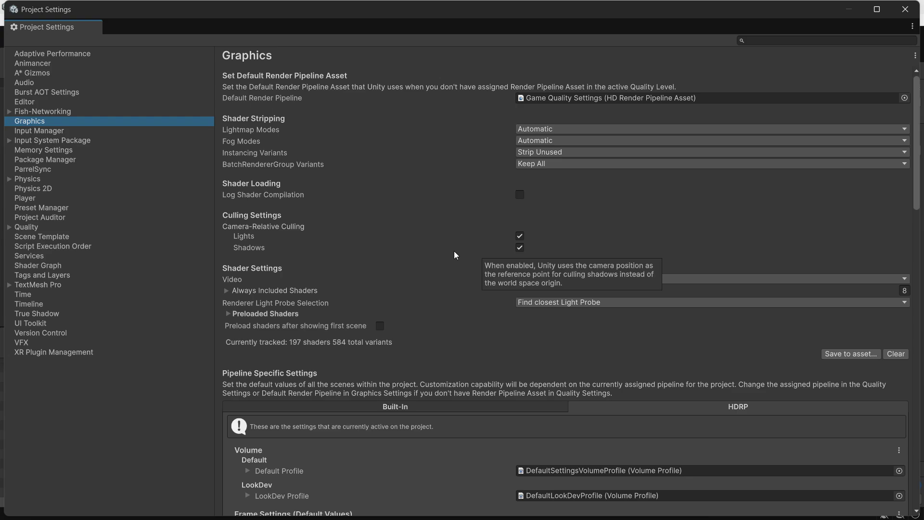
{"action": "scroll", "coordinate": [234, 355], "scroll_direction": "down", "scroll_amount": 1}
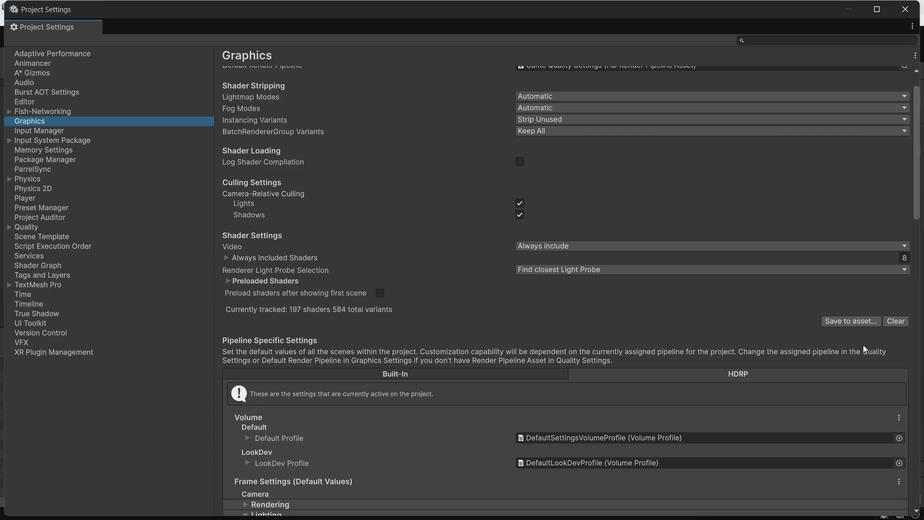
- Clear tracked shader variants and play the game to record 66 shaders, 120 variants
{"action": "left_click", "coordinate": [895, 321]}
{"action": "key", "text": "alt+Tab"}
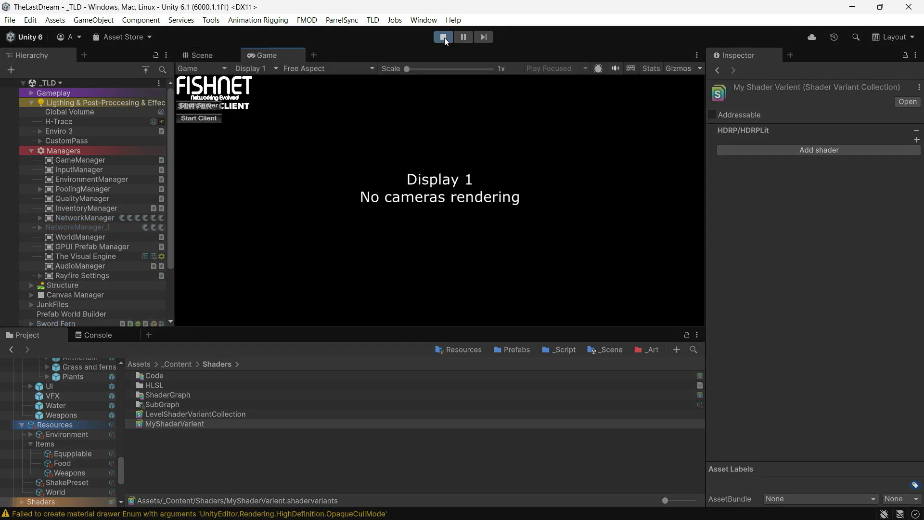
{"action": "key", "text": "alt+Tab"}
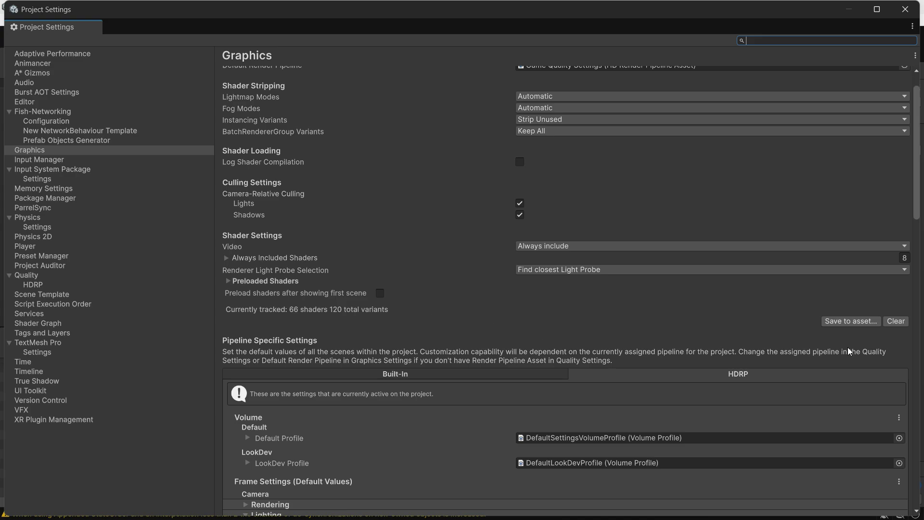
- Save the tracked variants over MyShaderVarient.shadervariants, confirming the replacement
{"action": "left_click", "coordinate": [851, 321]}
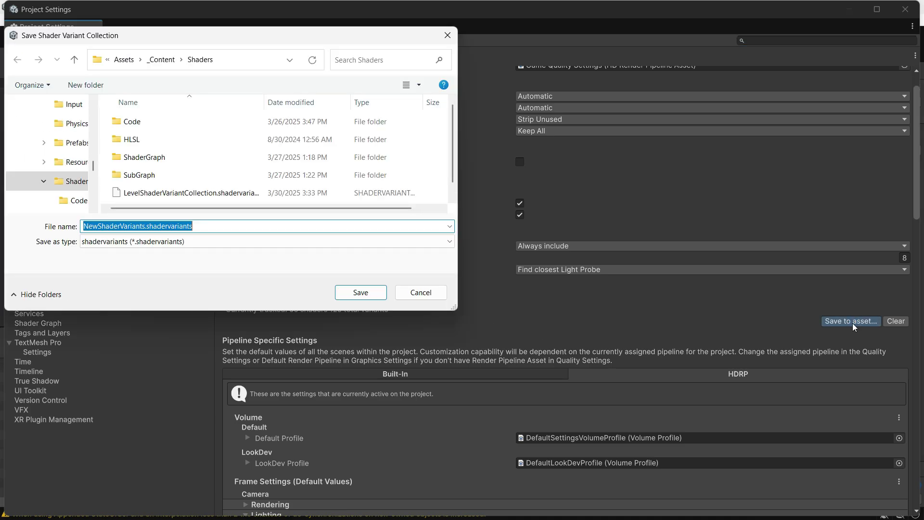
{"action": "scroll", "coordinate": [184, 208], "scroll_direction": "down", "scroll_amount": 1}
{"action": "left_click", "coordinate": [183, 196]}
{"action": "left_click", "coordinate": [361, 292]}
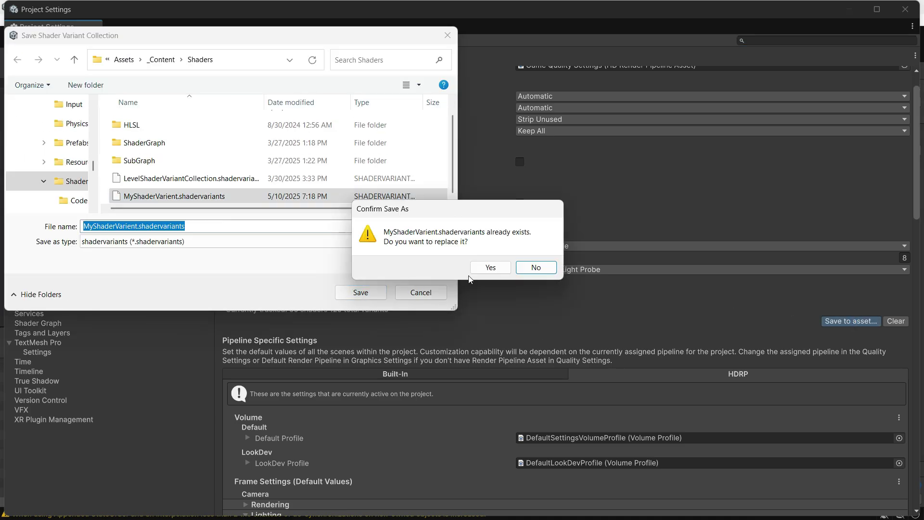
{"action": "left_click", "coordinate": [486, 268]}
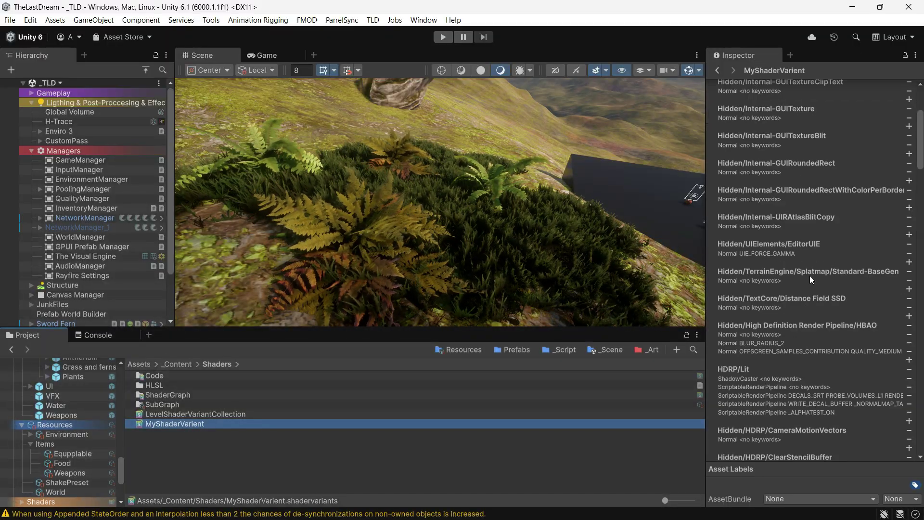
- Scroll through MyShaderVarient's recorded variants, from UI/Default to the Shader Graphs entries
{"action": "scroll", "coordinate": [810, 275], "scroll_direction": "down", "scroll_amount": 15}
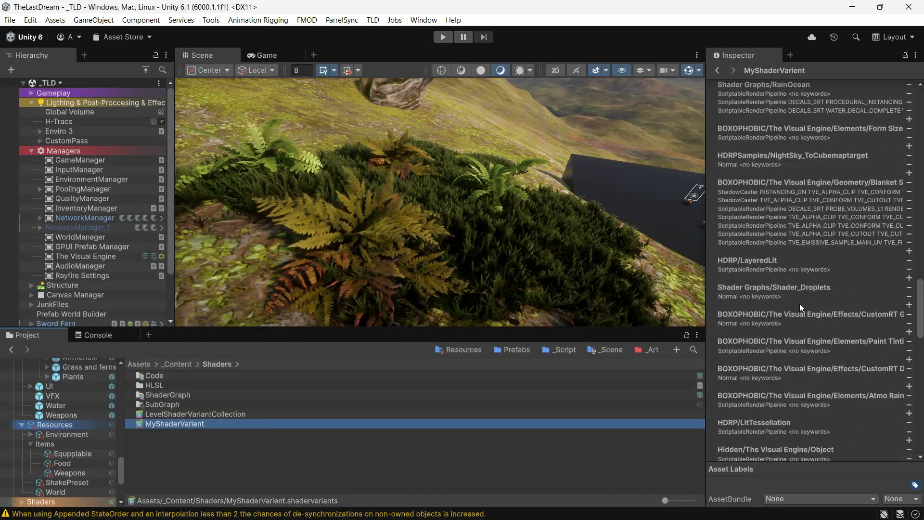
{"action": "left_click_drag", "start_coordinate": [920, 308], "coordinate": [923, 216]}
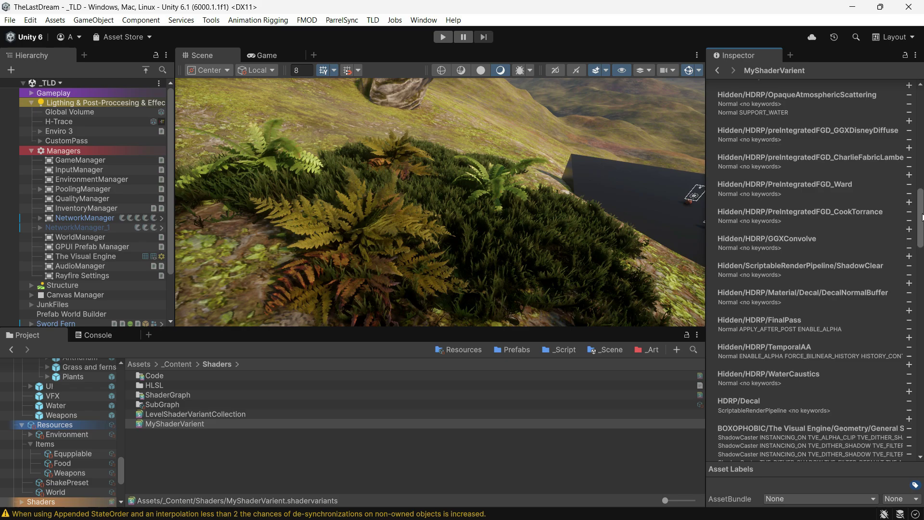
{"action": "scroll", "coordinate": [882, 273], "scroll_direction": "up", "scroll_amount": 10}
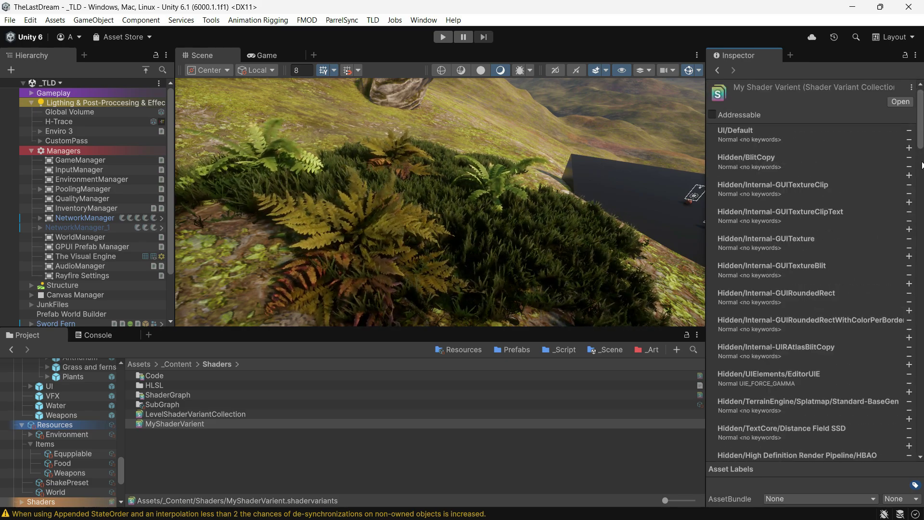
{"action": "left_click_drag", "start_coordinate": [920, 165], "coordinate": [920, 299]}
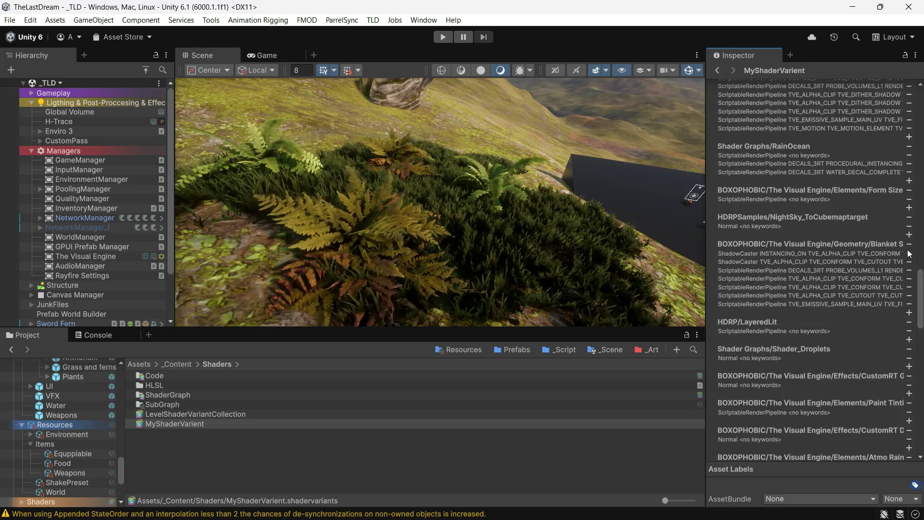
{"action": "scroll", "coordinate": [909, 250], "scroll_direction": "up", "scroll_amount": 5}
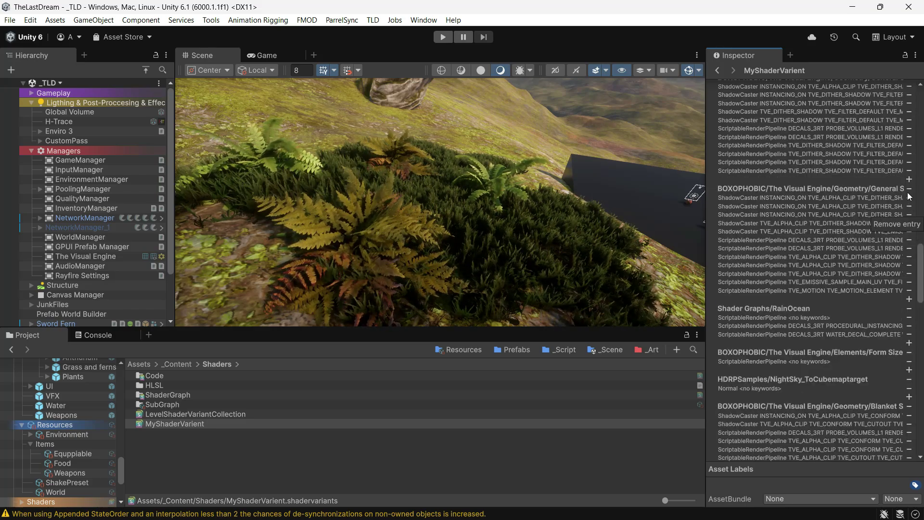
{"action": "scroll", "coordinate": [814, 251], "scroll_direction": "up", "scroll_amount": 3}
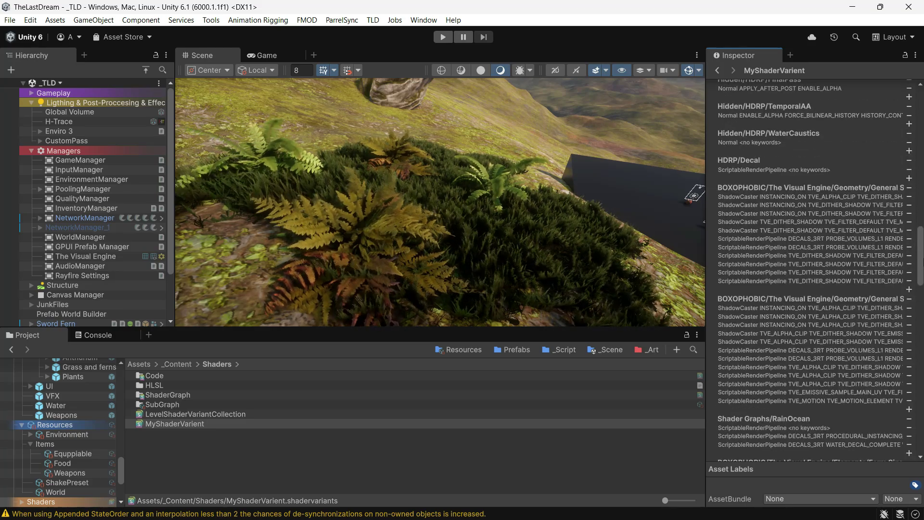
{"action": "scroll", "coordinate": [801, 192], "scroll_direction": "up", "scroll_amount": 5}
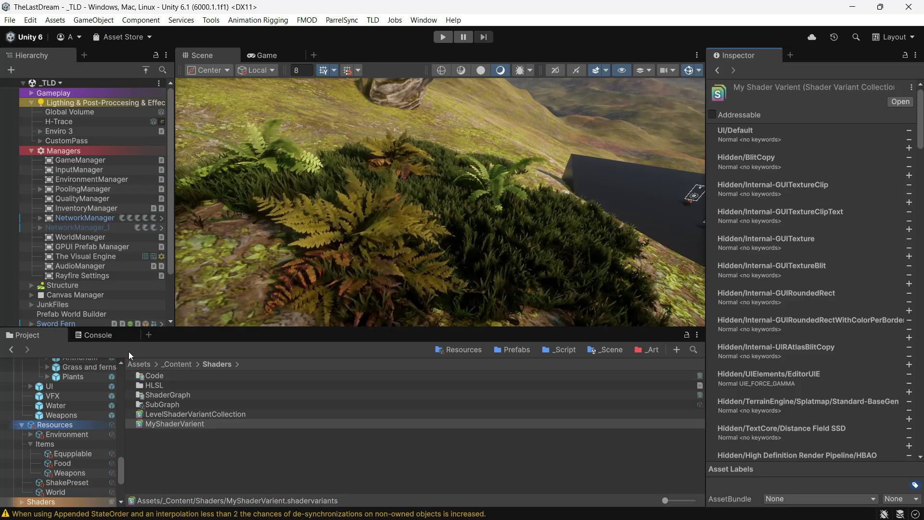
- View LevelShaderVariantCollection's variants and clear the Console log
{"action": "left_click", "coordinate": [178, 413]}
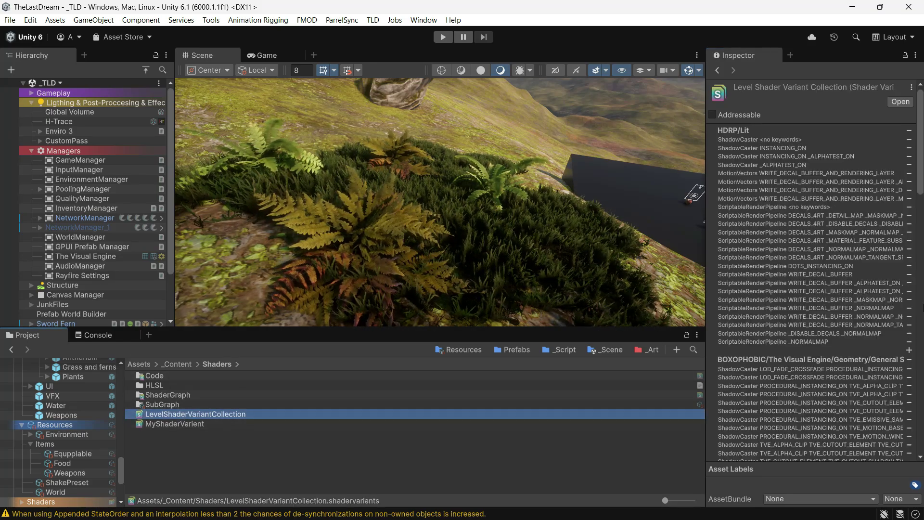
{"action": "mouse_move", "coordinate": [921, 145]}
{"action": "left_mouse_down"}
{"action": "mouse_move", "coordinate": [920, 317]}
{"action": "mouse_move", "coordinate": [921, 139]}
{"action": "left_mouse_up"}
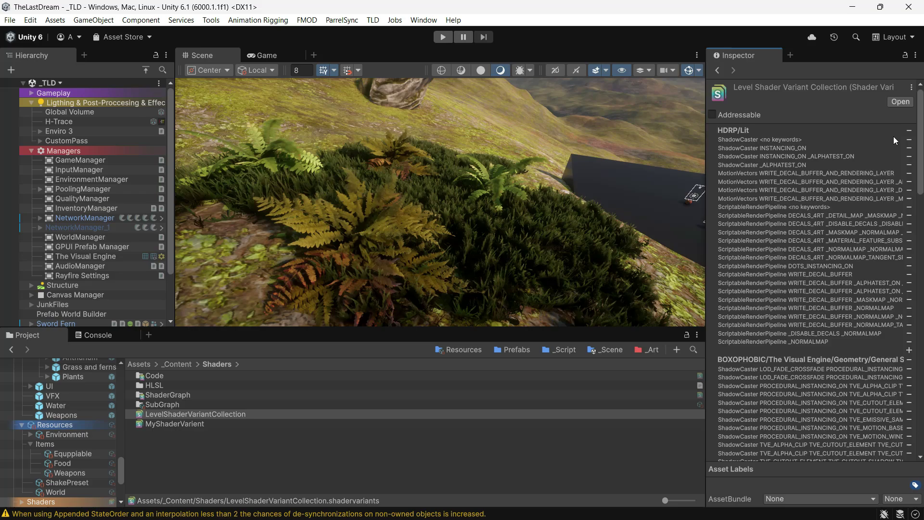
{"action": "left_click", "coordinate": [105, 337]}
{"action": "left_click", "coordinate": [16, 348]}
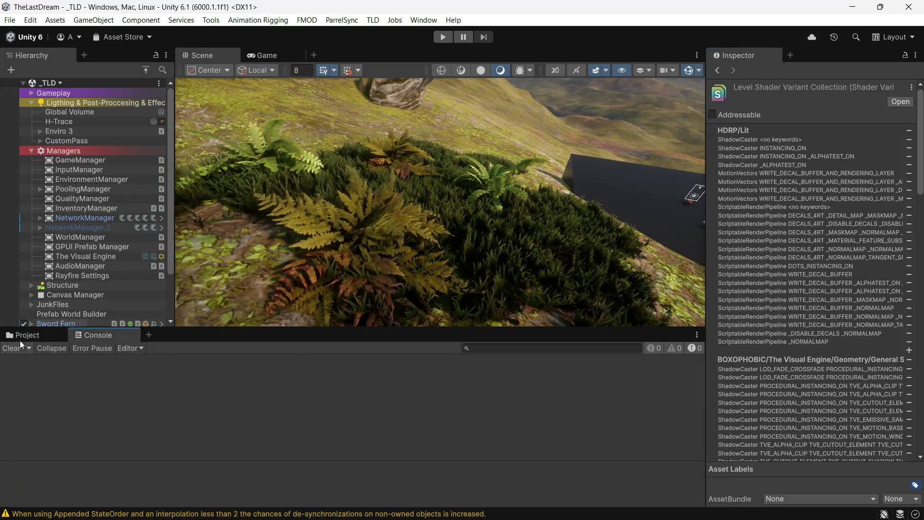
{"action": "left_click", "coordinate": [22, 335]}
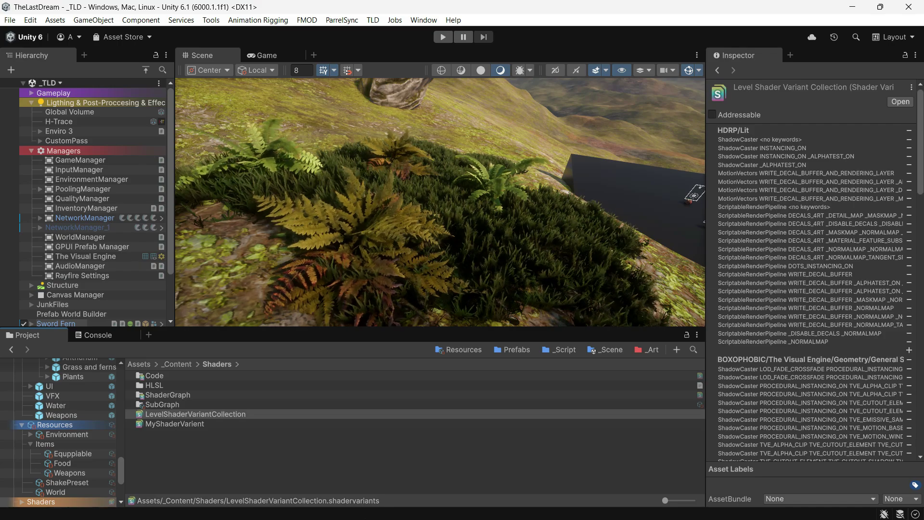
- Compare MyShaderVarient with LevelShaderVariantCollection, then open the Graphics project settings
{"action": "left_click", "coordinate": [217, 420]}
{"action": "left_click", "coordinate": [209, 414]}
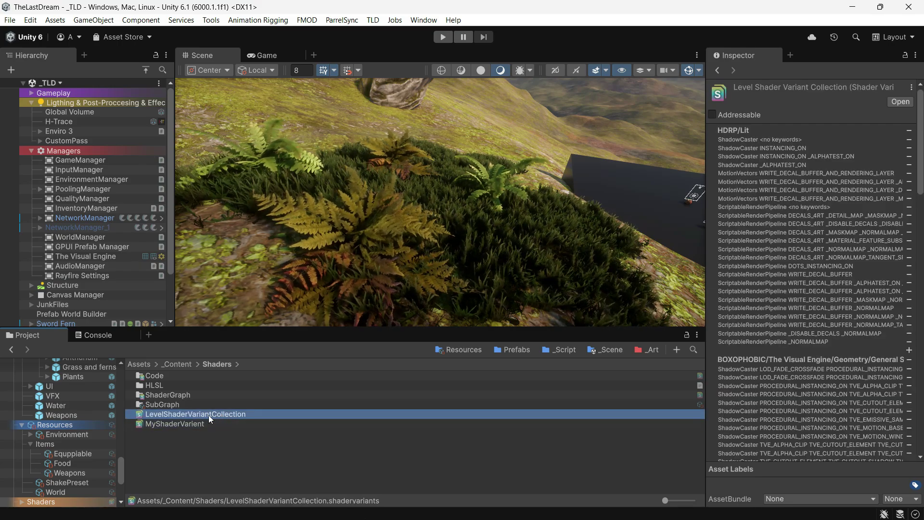
{"action": "left_click", "coordinate": [31, 21]}
{"action": "left_click", "coordinate": [73, 395]}
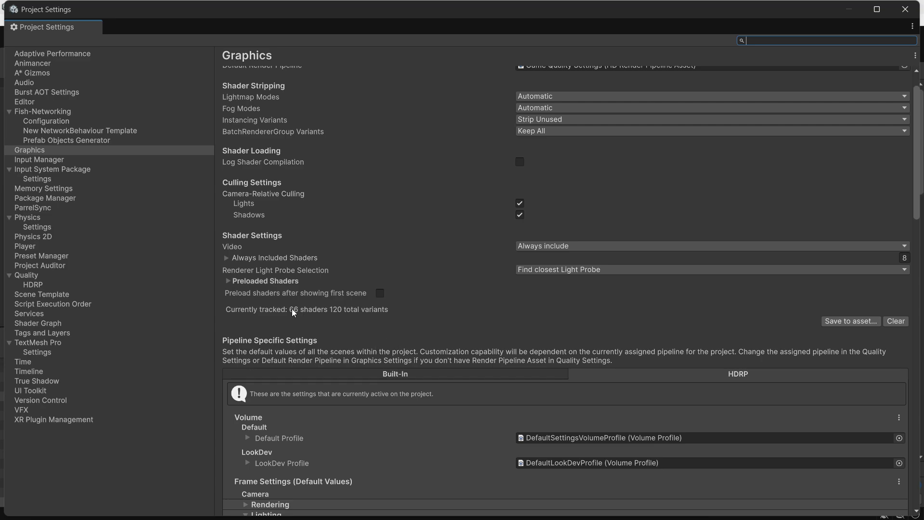
- Set Preloaded Shaders size to 1 and assign LevelShaderVariantCollection to Element 0
{"action": "left_click", "coordinate": [268, 281]}
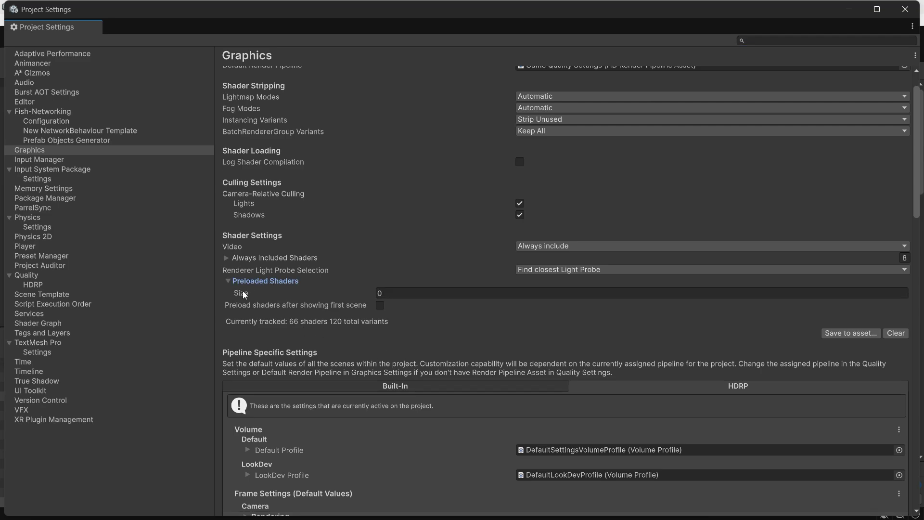
{"action": "left_click", "coordinate": [378, 293]}
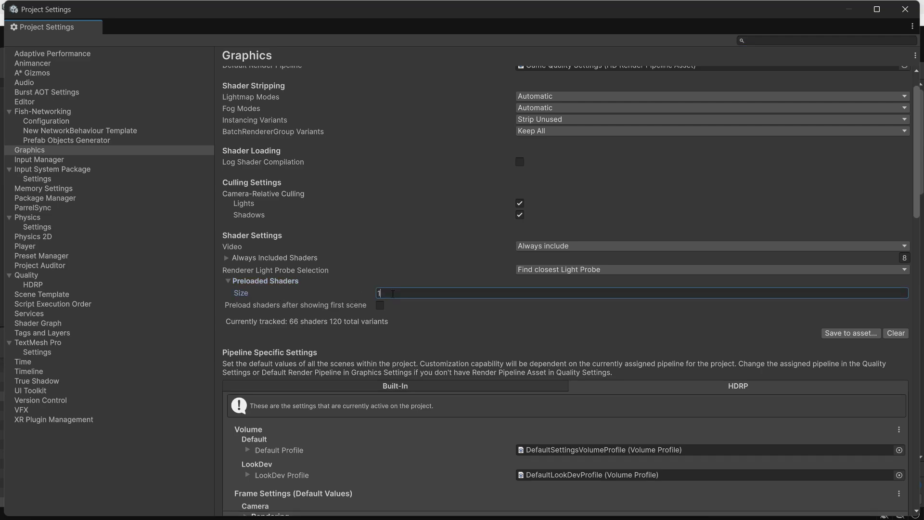
{"action": "type", "text": "1"}
{"action": "key", "text": "Return"}
{"action": "left_click", "coordinate": [903, 305]}
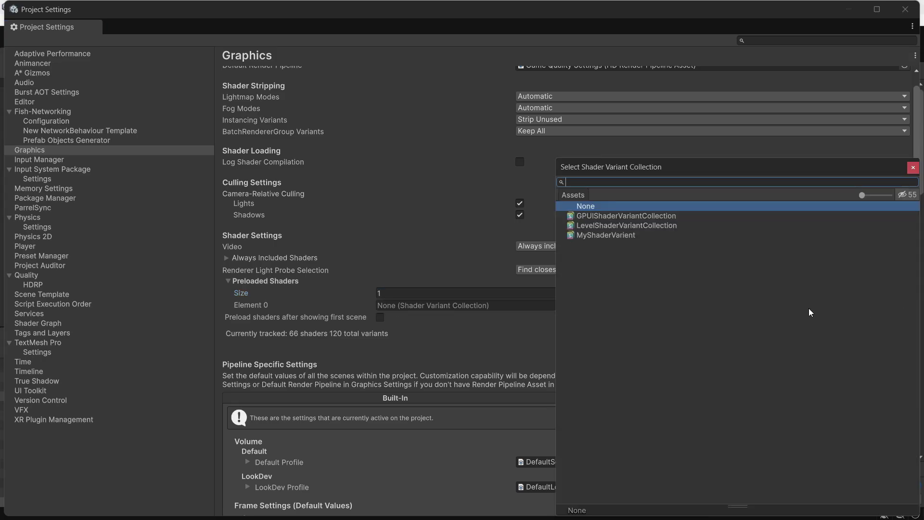
{"action": "left_click", "coordinate": [626, 225]}
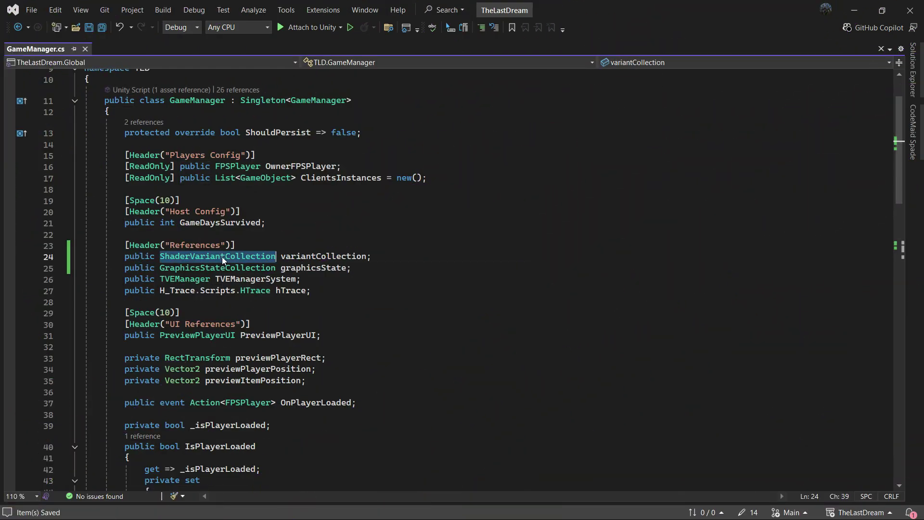
- Paste a null-checked variantCollection.WarmUp() block with success log into Awake and save
{"action": "left_click", "coordinate": [306, 256]}
{"action": "scroll", "coordinate": [379, 289], "scroll_direction": "down", "scroll_amount": 10}
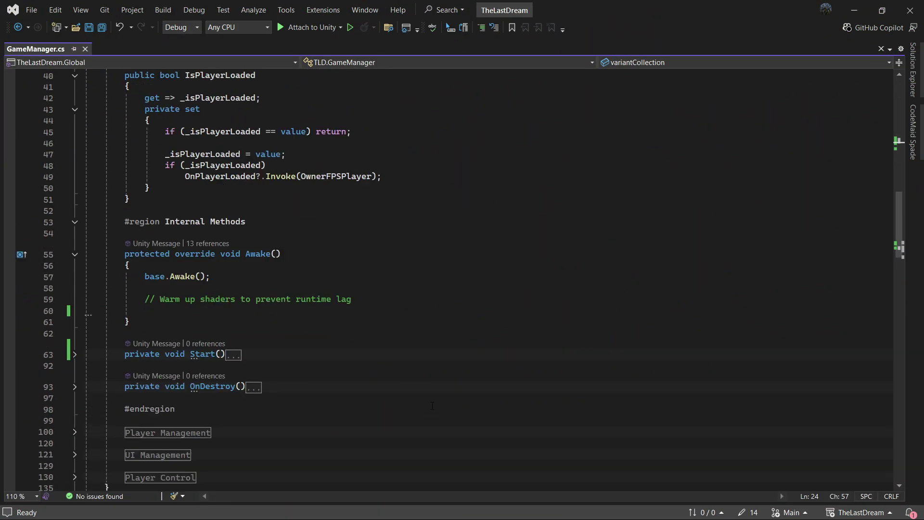
{"action": "type", "text": "if (variantCollection != null) {     variantCollection.WarmUp();     DebugLogsManager.Log(\"Shaders prewarmed successfully.\"); }"}
{"action": "key", "text": "ctrl+s"}
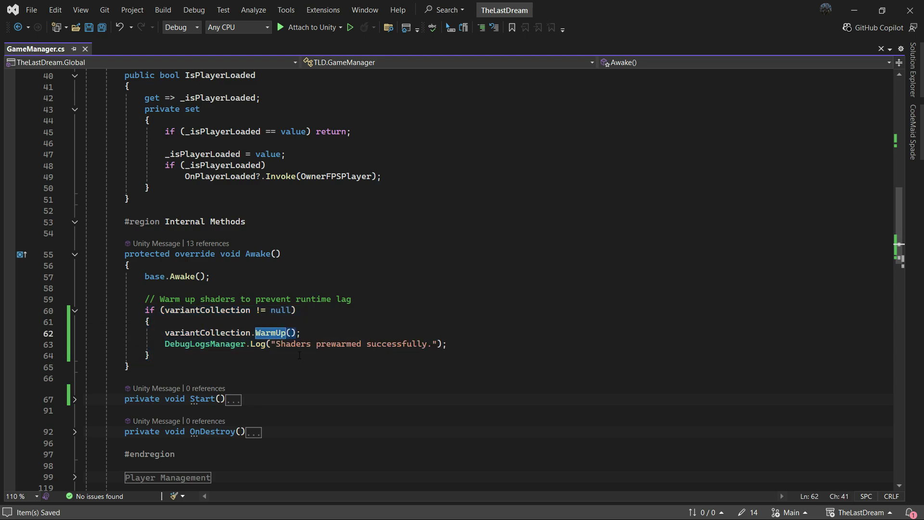
{"action": "key", "text": "alt+Tab"}
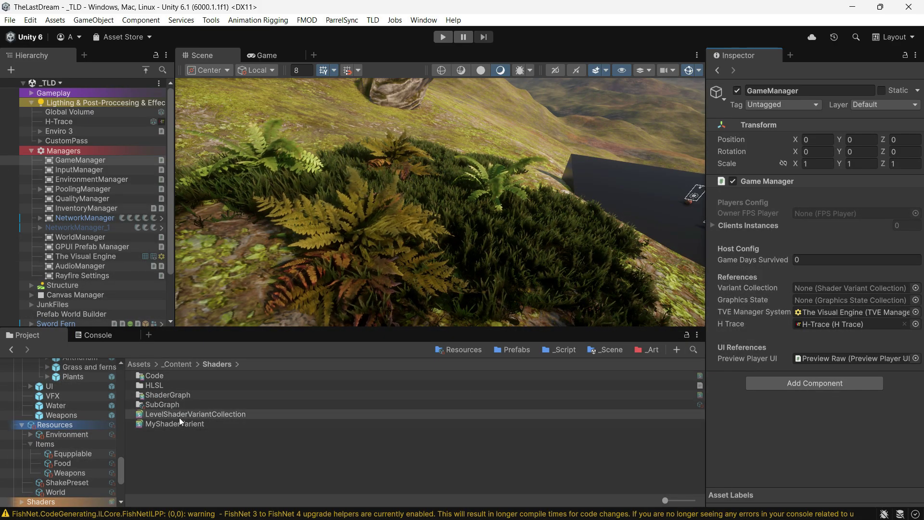
- Drop LevelShaderVariantCollection into GameManager's Variant Collection field, then play and stop the scene
{"action": "left_click_drag", "start_coordinate": [183, 414], "coordinate": [813, 287]}
{"action": "key", "text": "ctrl+p"}
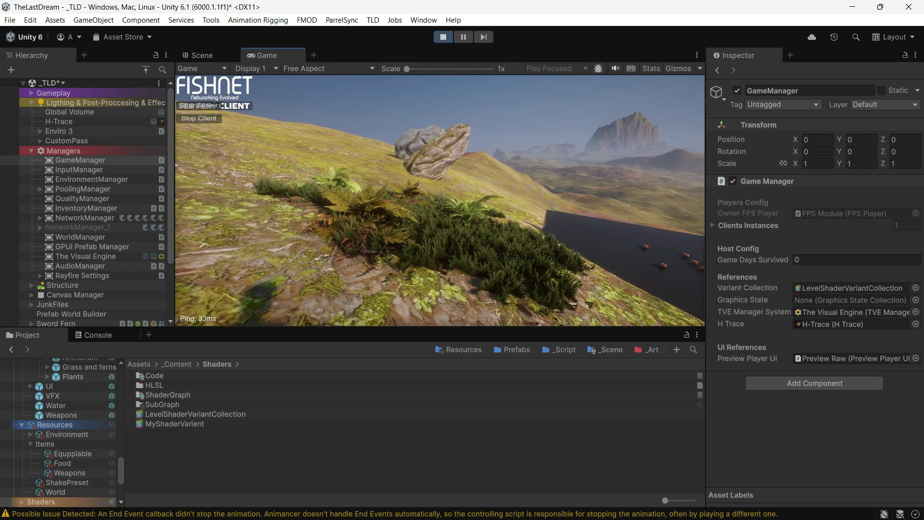
{"action": "left_click", "coordinate": [443, 37]}
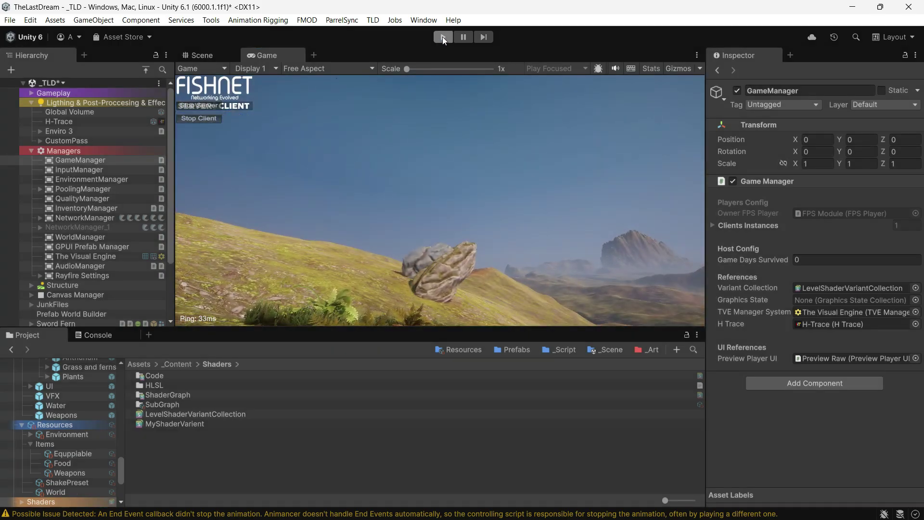
- In Player settings, move Direct3D12 above Direct3D11 for Windows and restart the editor
{"action": "left_click", "coordinate": [30, 20]}
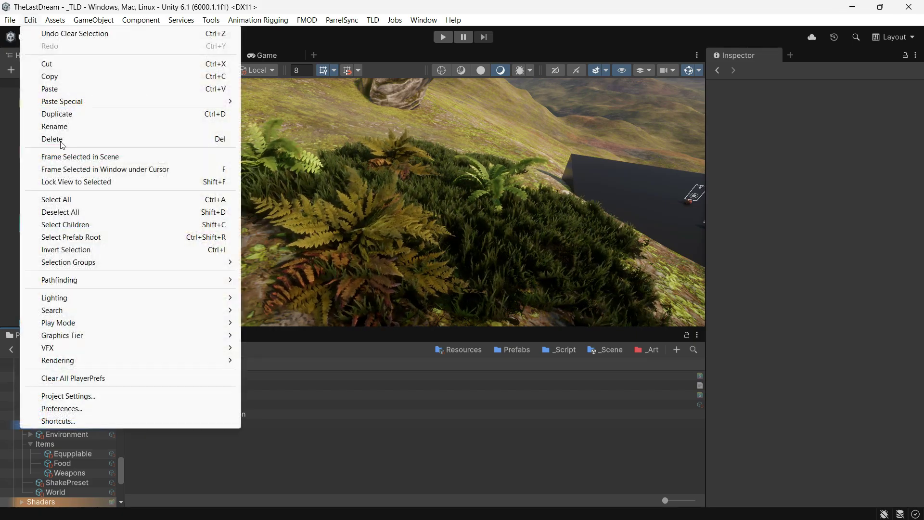
{"action": "left_click", "coordinate": [82, 397]}
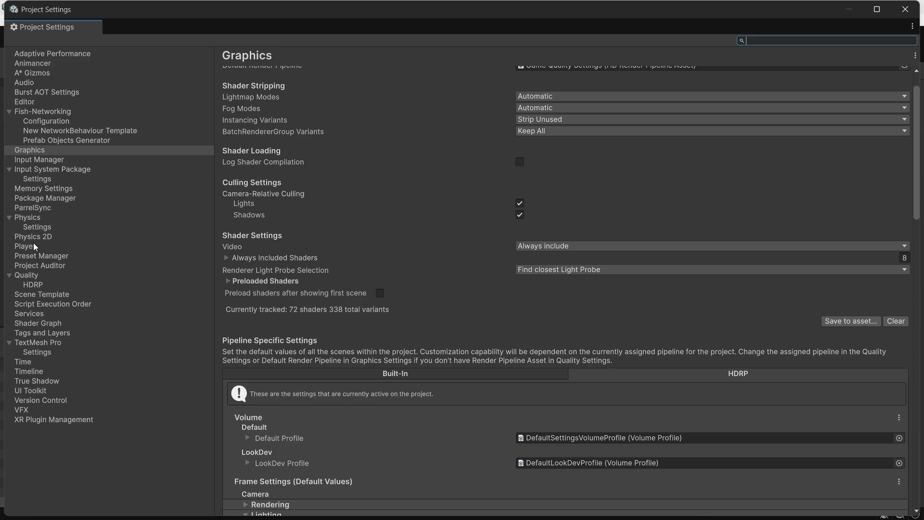
{"action": "left_click", "coordinate": [31, 248]}
{"action": "scroll", "coordinate": [383, 400], "scroll_direction": "down", "scroll_amount": 5}
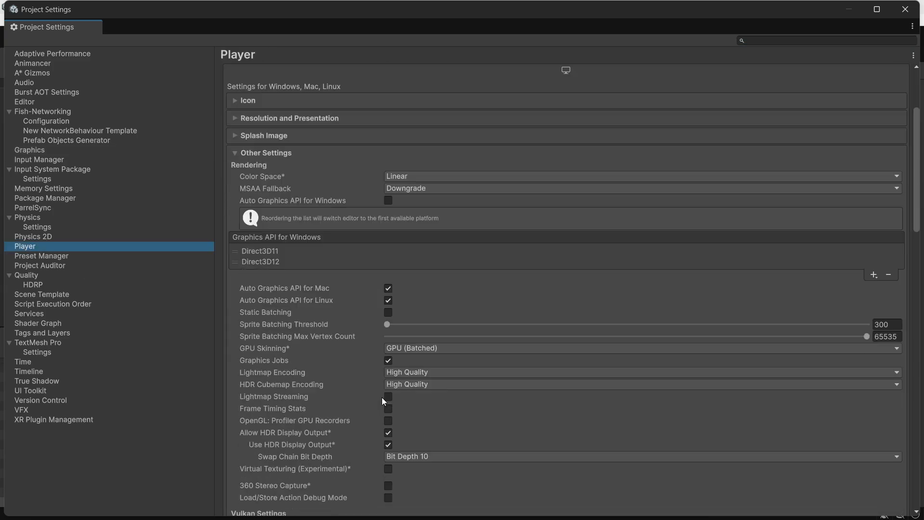
{"action": "left_click", "coordinate": [268, 262]}
{"action": "left_click_drag", "start_coordinate": [270, 260], "coordinate": [278, 250]}
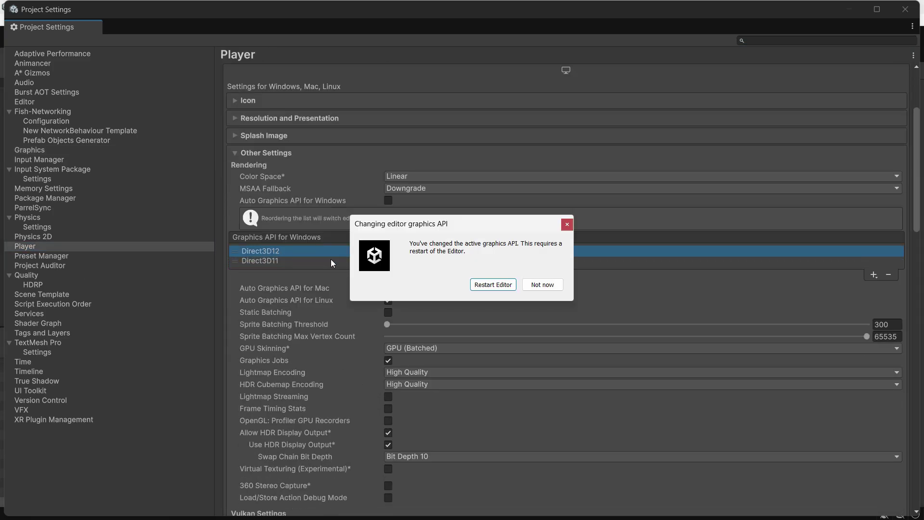
{"action": "left_click", "coordinate": [514, 287]}
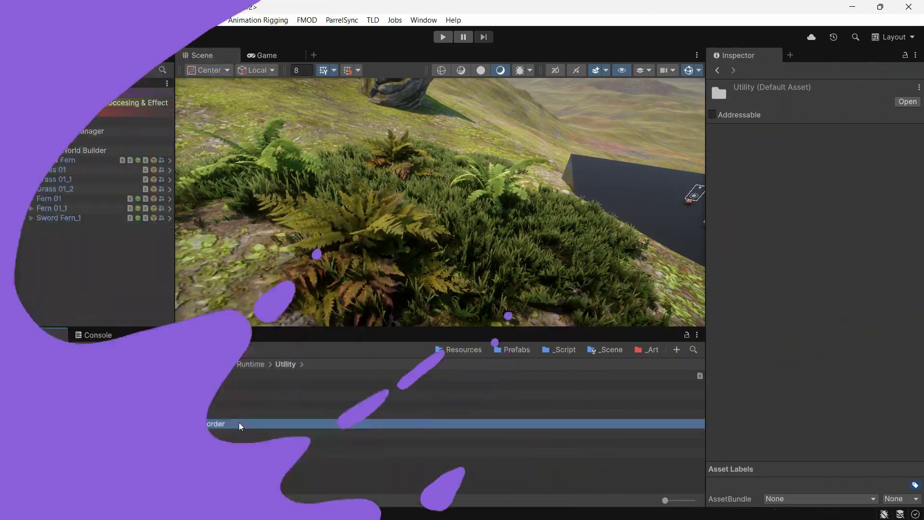
- Open GraphicsStateRecorder.cs and review the GraphicsStateCollection field, constructor and BeginTrace call in Start
{"action": "double_click", "coordinate": [217, 423]}
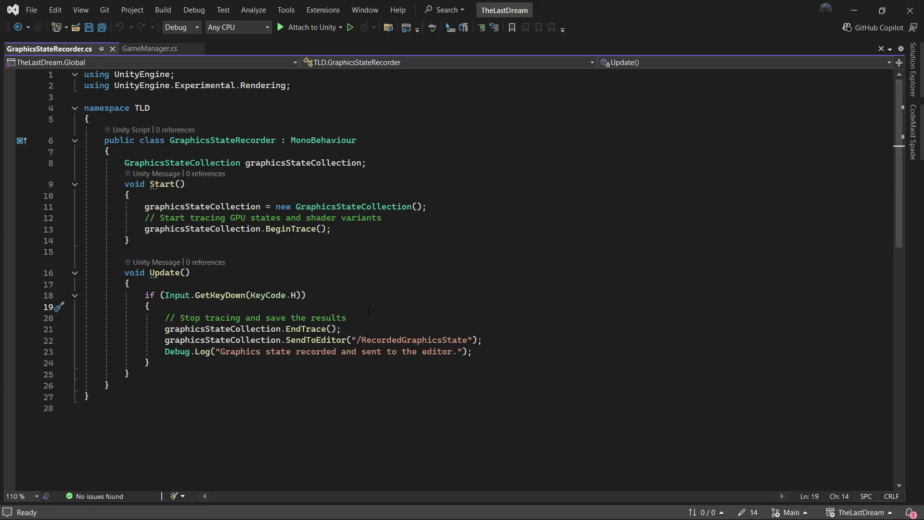
{"action": "left_click", "coordinate": [241, 162]}
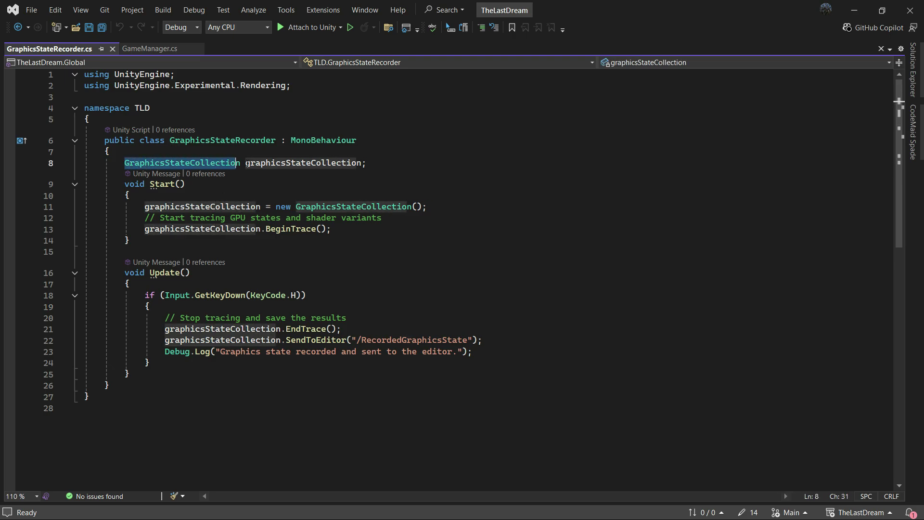
{"action": "left_click", "coordinate": [303, 162]}
{"action": "left_click", "coordinate": [412, 206]}
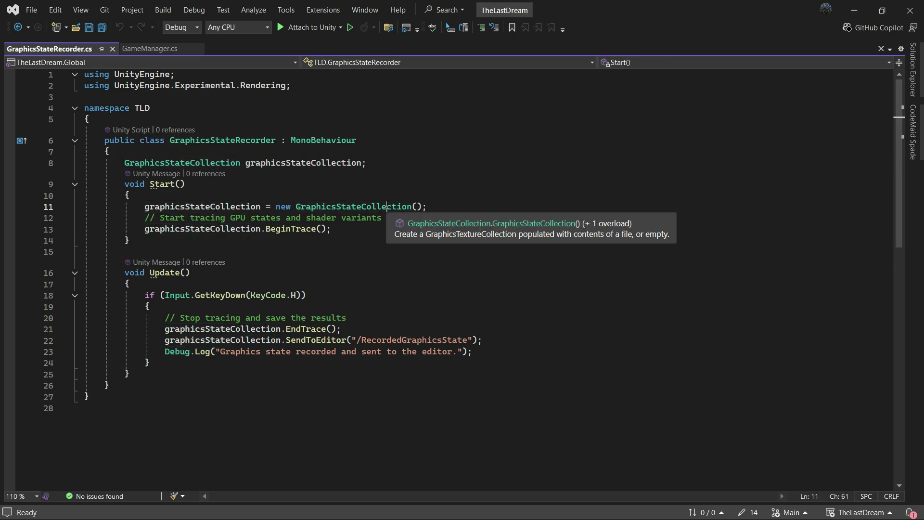
{"action": "left_click", "coordinate": [260, 229]}
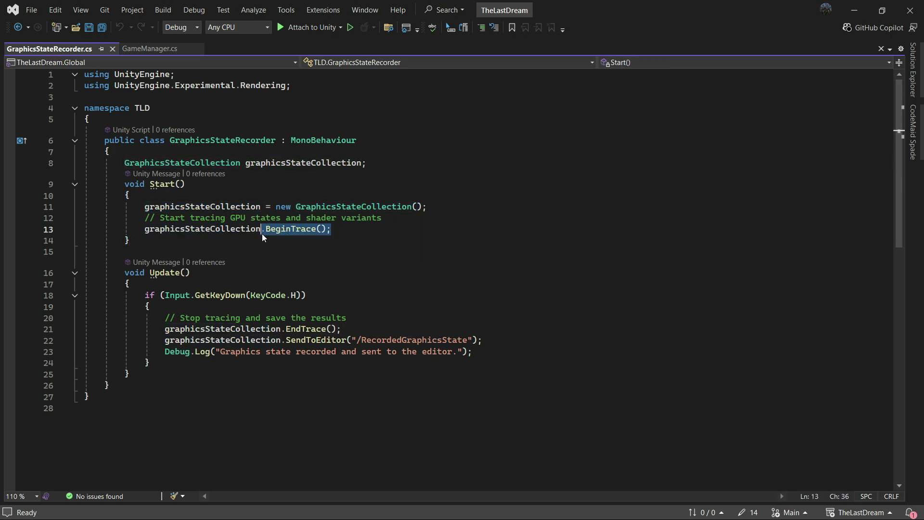
{"action": "left_click", "coordinate": [391, 223]}
- Review the KeyCode.H check, EndTrace call and SendToEditor path to /RecordedGraphicsState
{"action": "left_click_drag", "start_coordinate": [297, 296], "coordinate": [267, 295]}
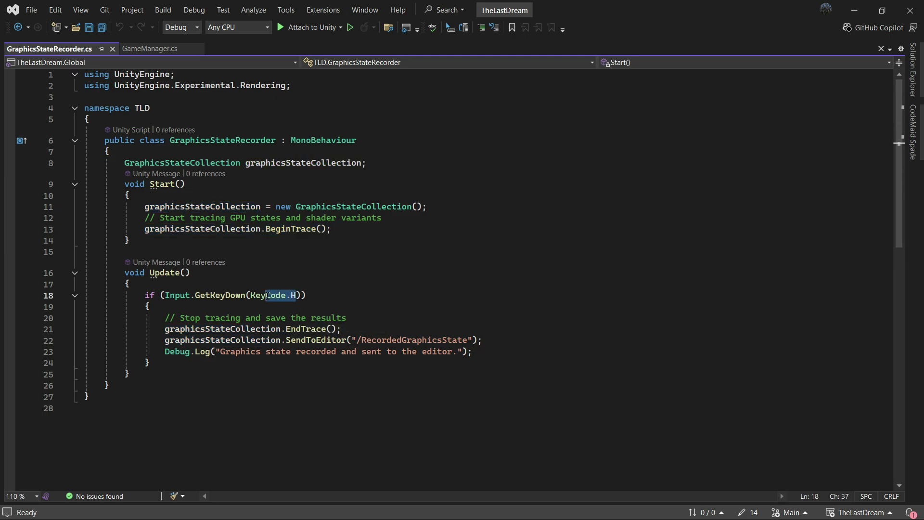
{"action": "left_click", "coordinate": [258, 332]}
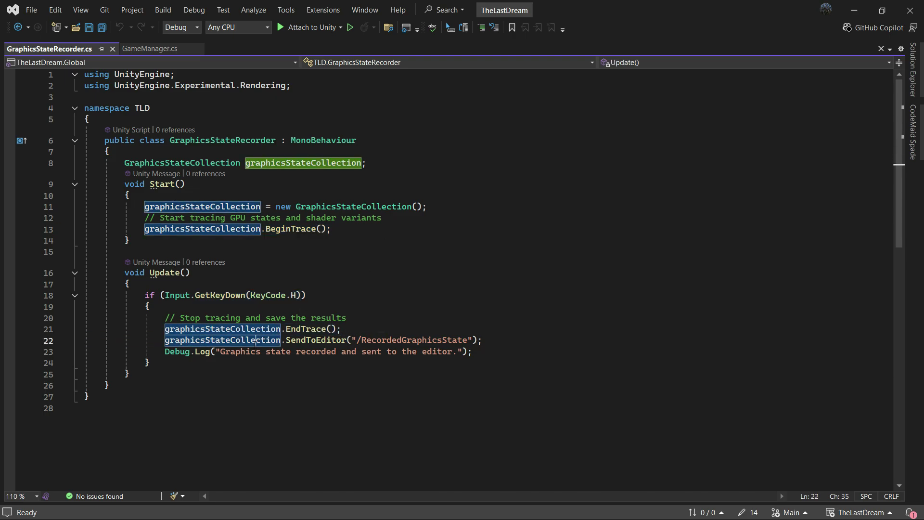
{"action": "double_click", "coordinate": [317, 340]}
{"action": "left_click_drag", "start_coordinate": [358, 341], "coordinate": [458, 340]}
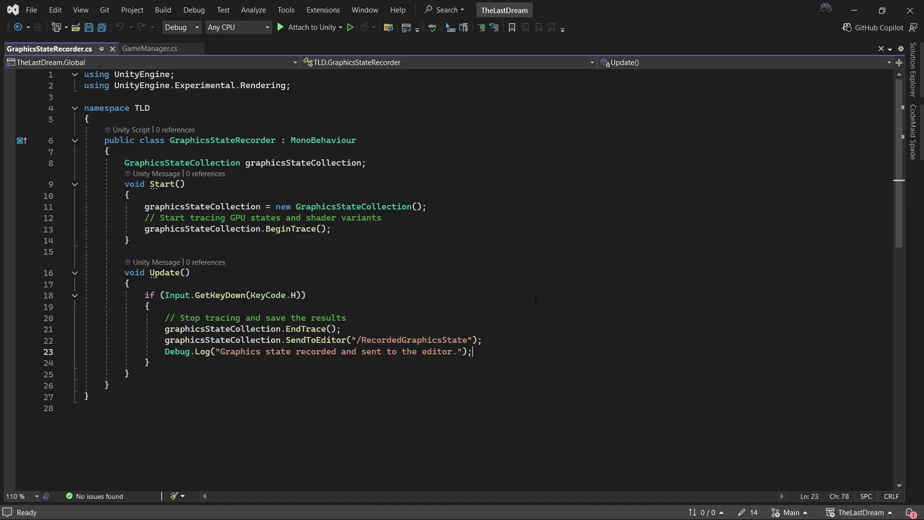
- Back in Unity, add the GraphicsStateRecorder script to GameManager's Inspector
{"action": "left_click", "coordinate": [858, 13]}
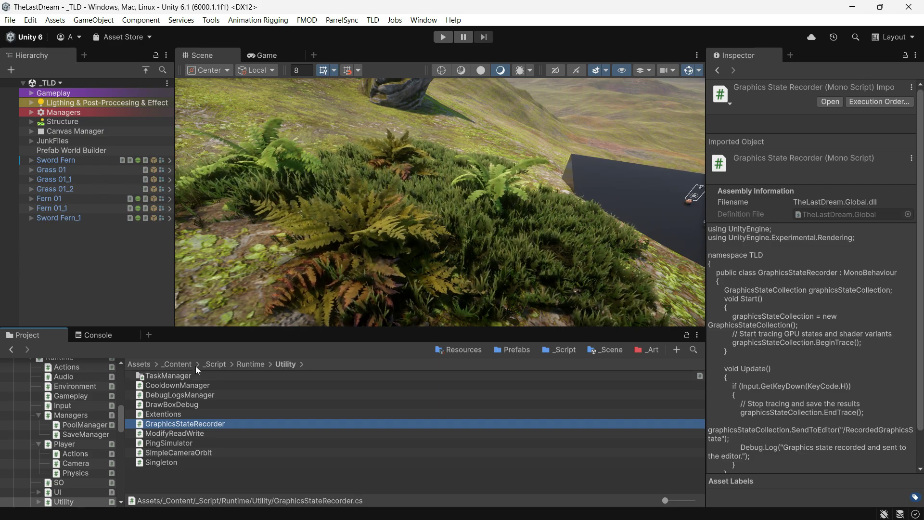
{"action": "key", "text": "ctrl+z"}
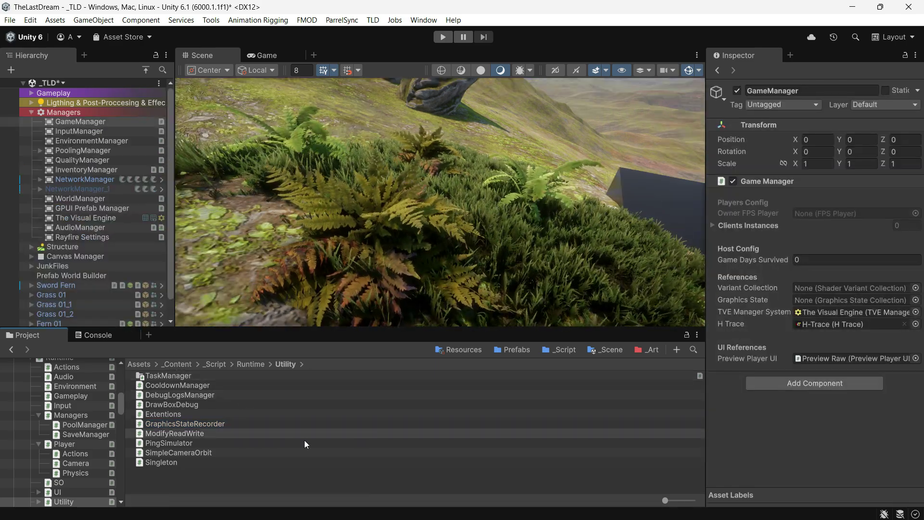
{"action": "left_click_drag", "start_coordinate": [202, 426], "coordinate": [781, 424]}
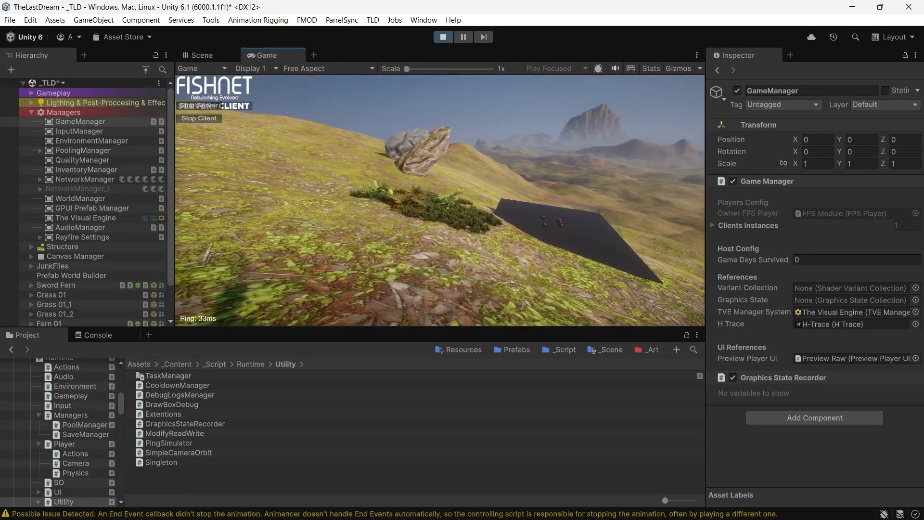
- Walk the player through the bush and over the hillside into the lake, then end tracing
{"action": "key", "text": "w"}
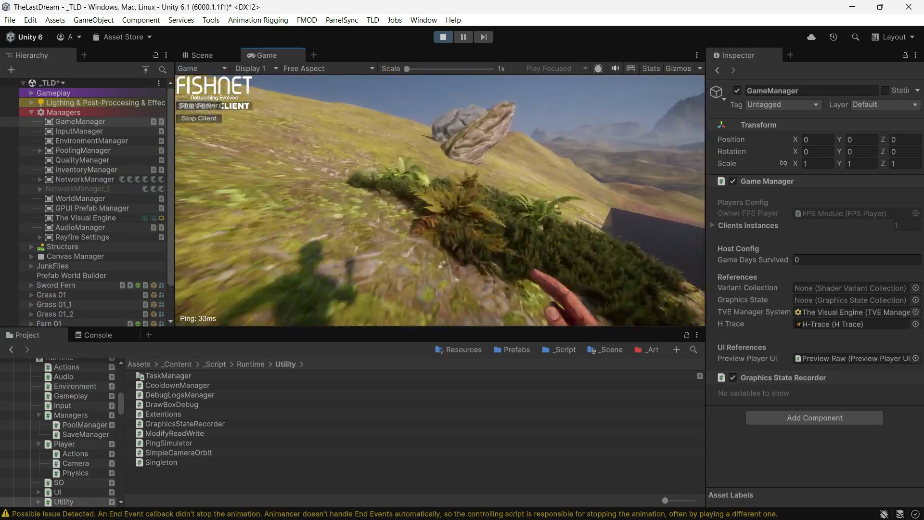
{"action": "key", "text": "w"}
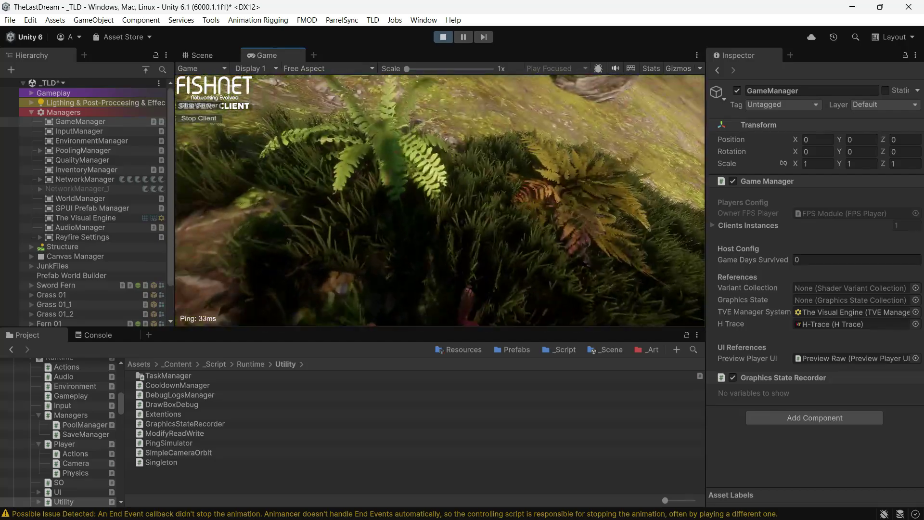
{"action": "key", "text": "w"}
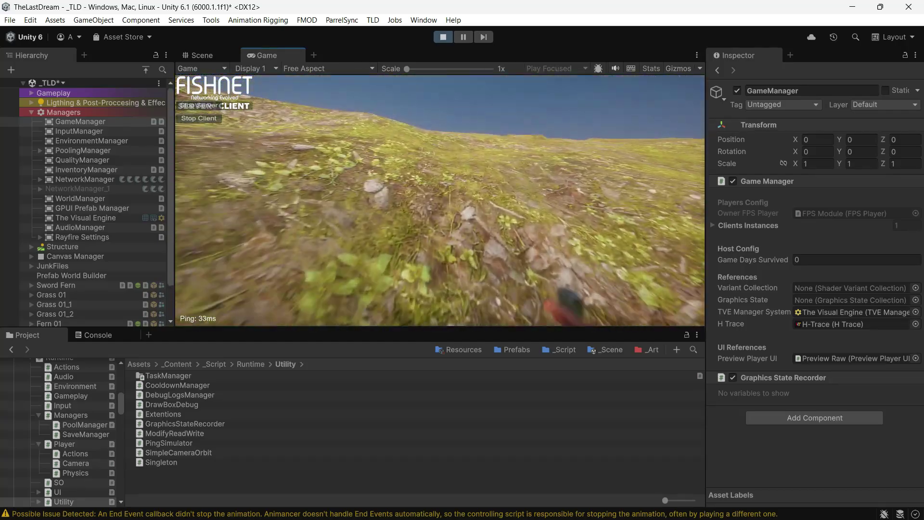
{"action": "key", "text": "w"}
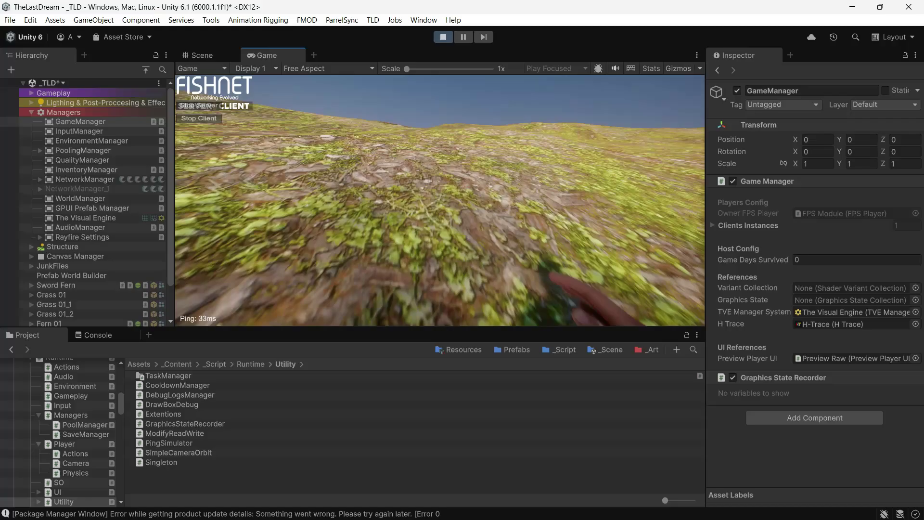
{"action": "key", "text": "w"}
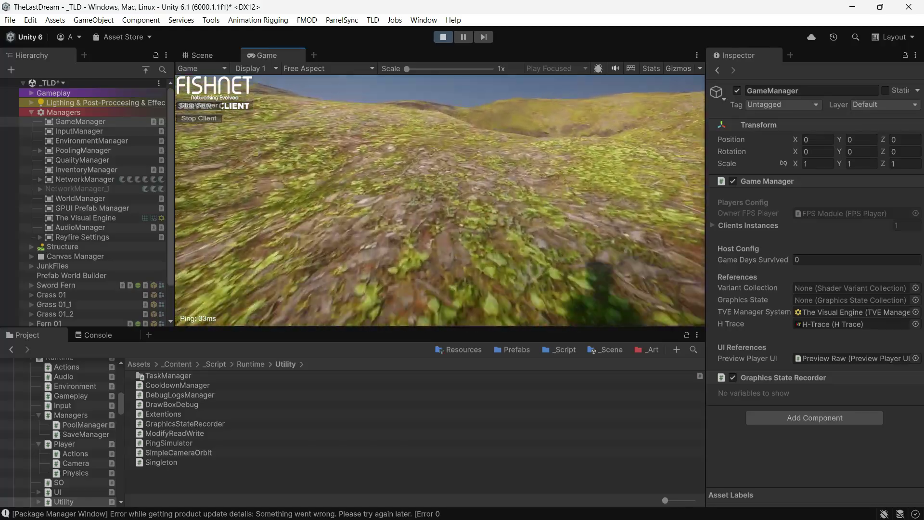
{"action": "key", "text": "w"}
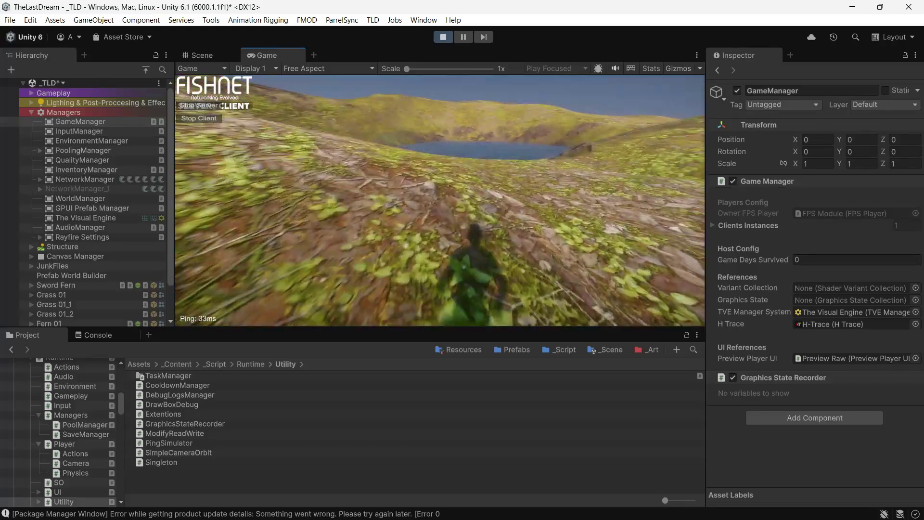
{"action": "key", "text": "w"}
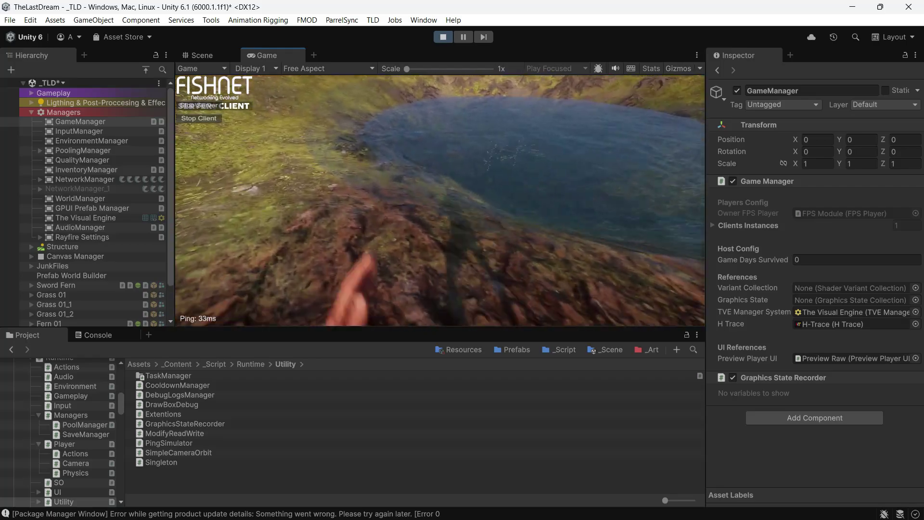
{"action": "key", "text": "w"}
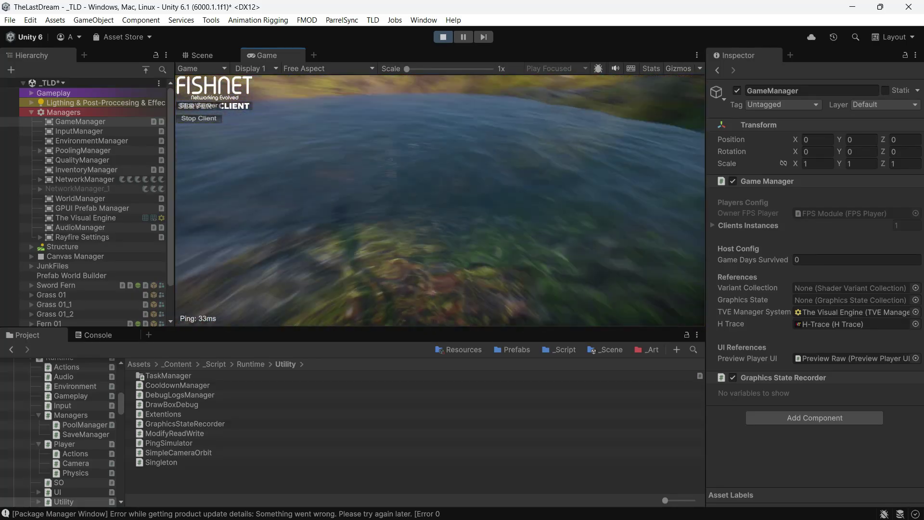
{"action": "key", "text": "w"}
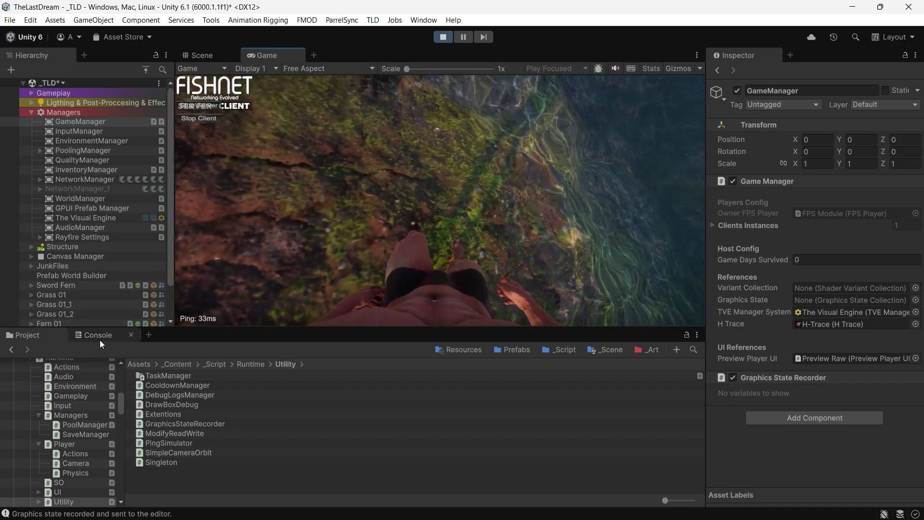
- Check the recorded-state Console log, stop play, inspect the RecordedGraphicsState asset, and select GameManager
{"action": "left_click", "coordinate": [100, 339]}
{"action": "left_click", "coordinate": [100, 451]}
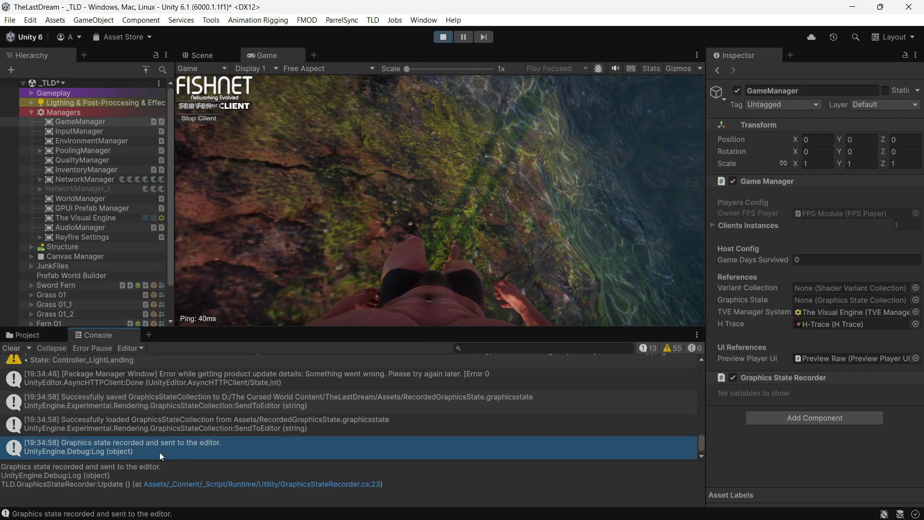
{"action": "left_click", "coordinate": [443, 37]}
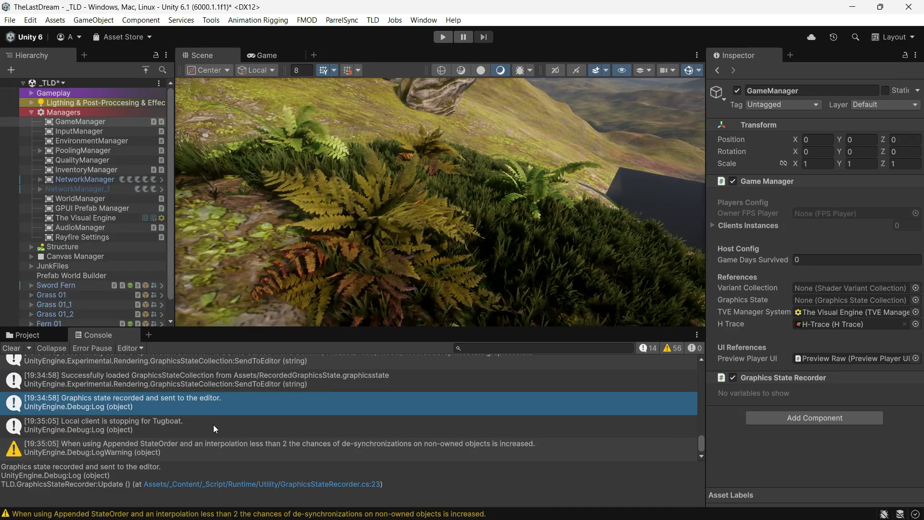
{"action": "left_click", "coordinate": [213, 425]}
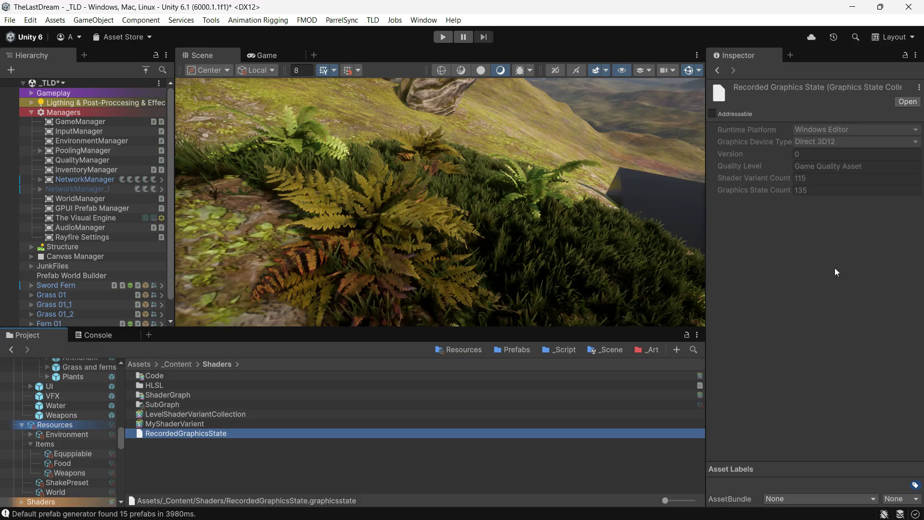
{"action": "left_click", "coordinate": [80, 122]}
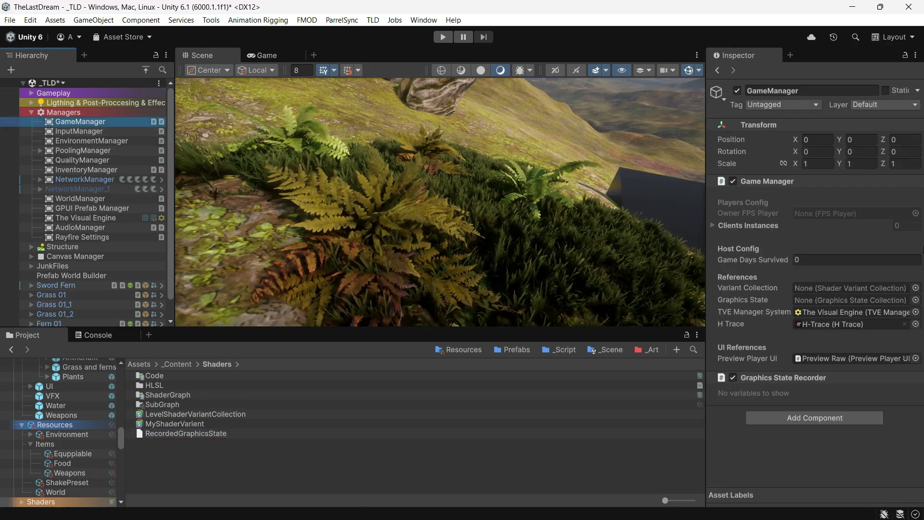
- Open GameManager.cs via Edit Script and review the graphicsState null check and WarmUp().Complete() in Awake
{"action": "left_click", "coordinate": [916, 181]}
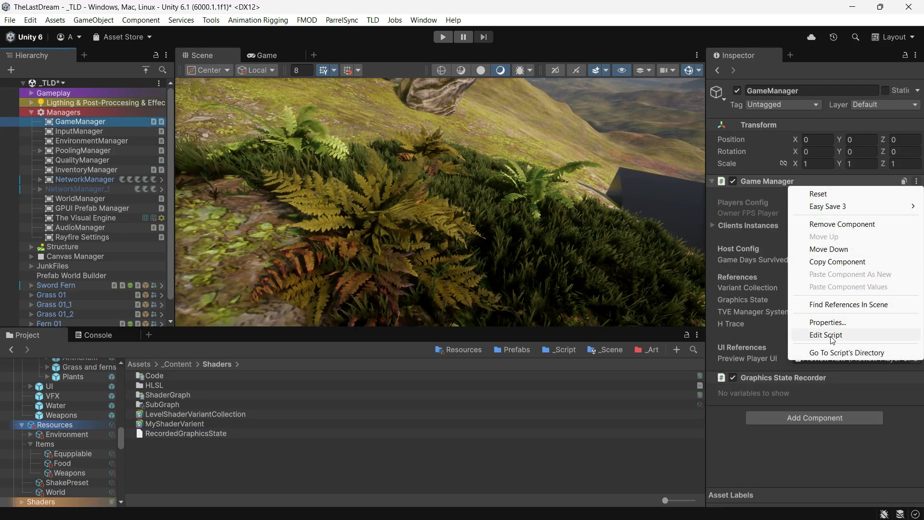
{"action": "left_click", "coordinate": [826, 335]}
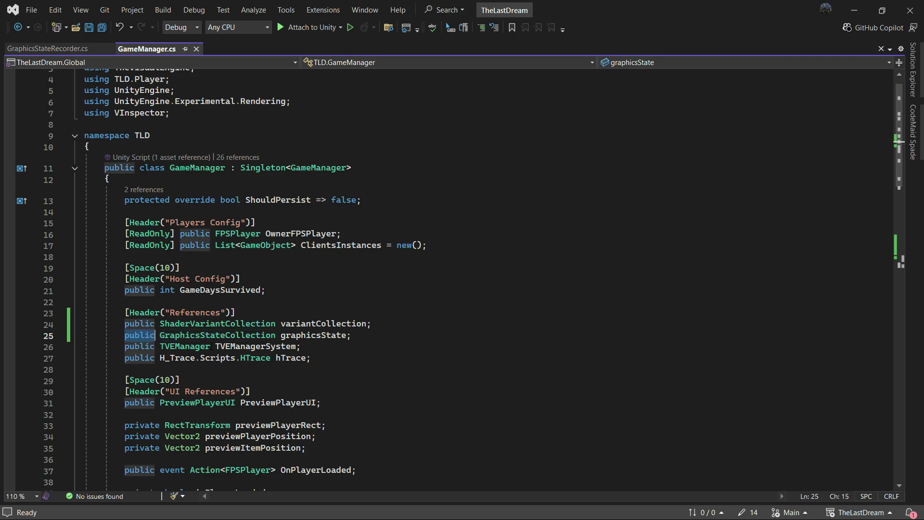
{"action": "double_click", "coordinate": [215, 337]}
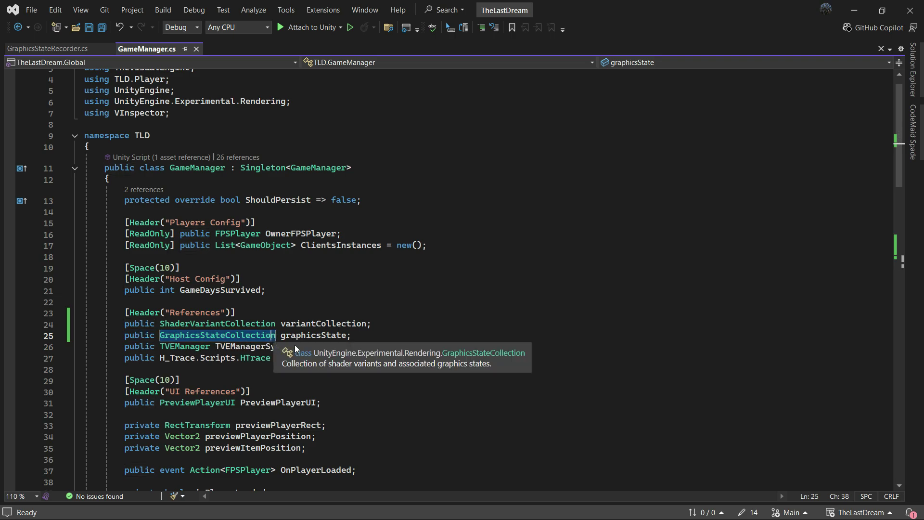
{"action": "left_click", "coordinate": [314, 338]}
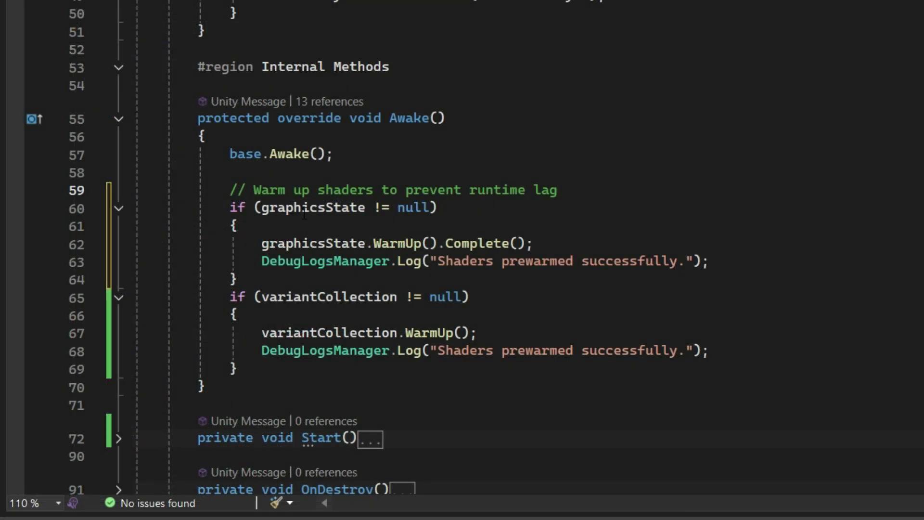
{"action": "double_click", "coordinate": [304, 211]}
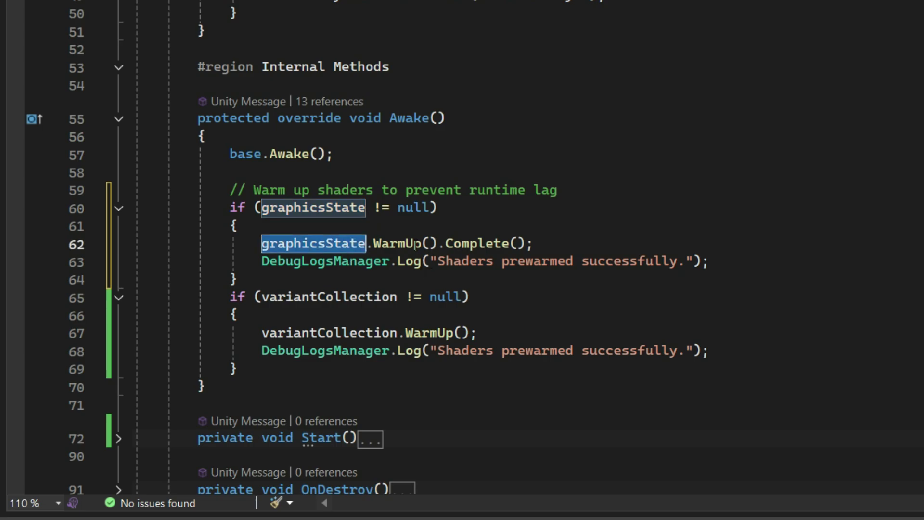
{"action": "double_click", "coordinate": [416, 243]}
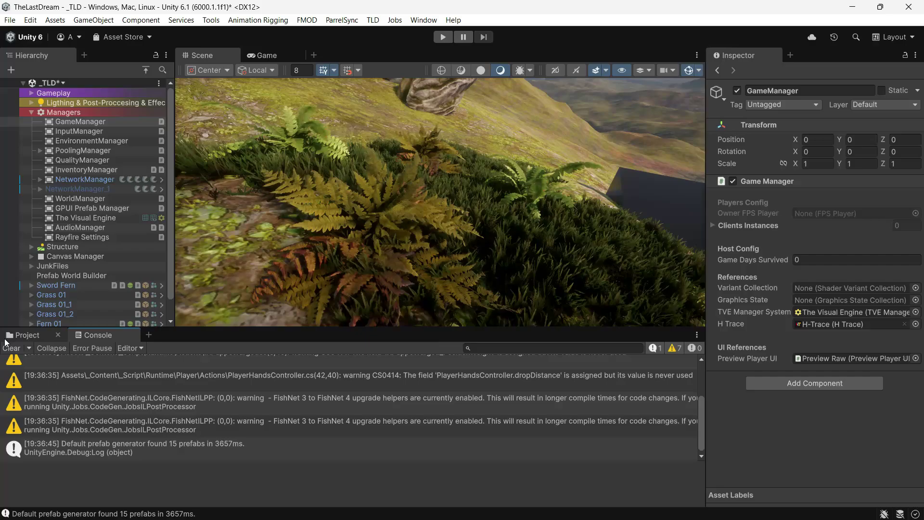
{"action": "left_click", "coordinate": [27, 335]}
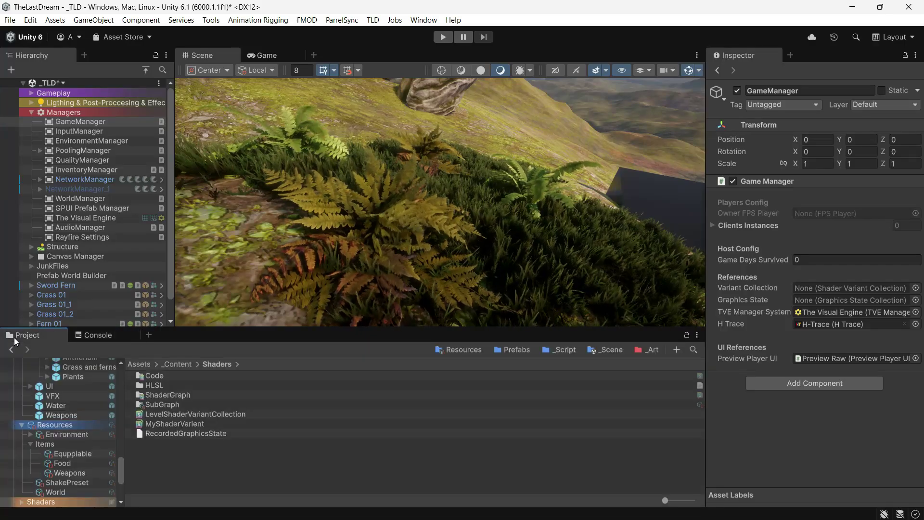
- Set GameManager's Graphics State to RecordedGraphicsState via the object picker, then show the Game view
{"action": "left_click", "coordinate": [916, 300]}
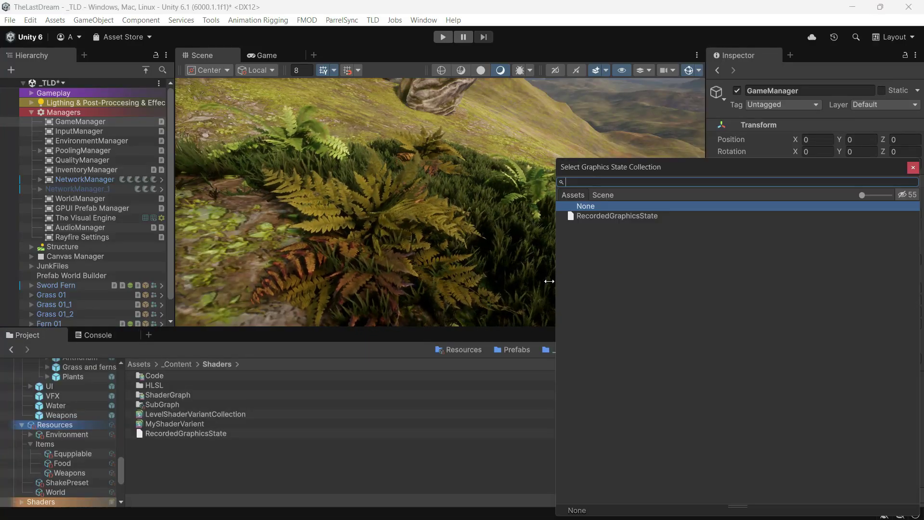
{"action": "double_click", "coordinate": [608, 216]}
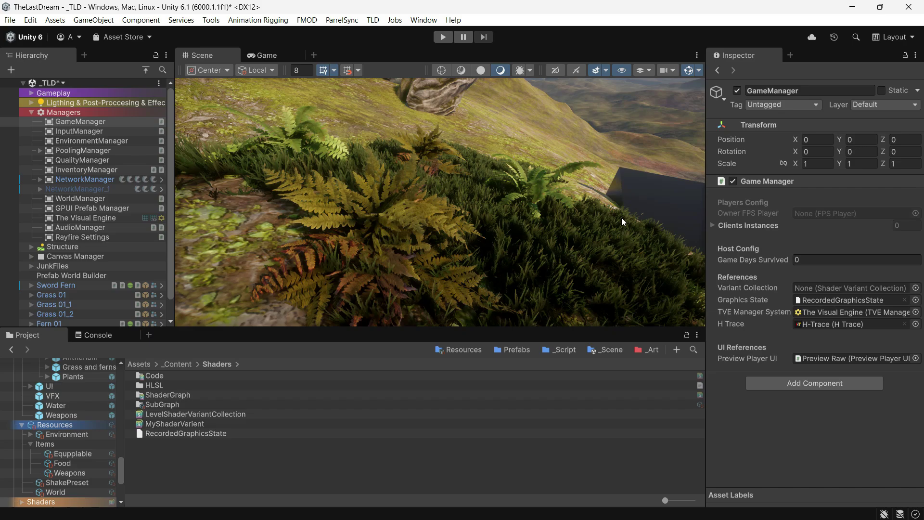
{"action": "left_click", "coordinate": [267, 55]}
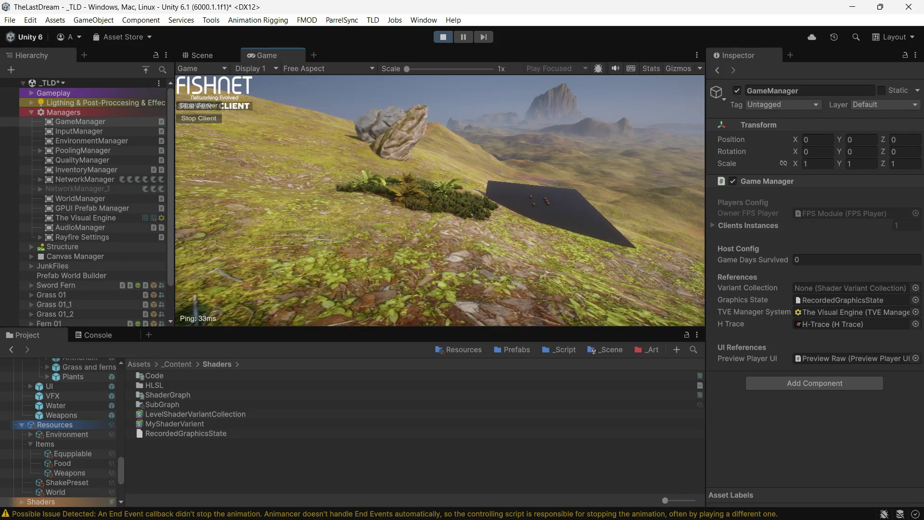
- Stop the test run after the scene renders with RecordedGraphicsState warm-up
{"action": "left_click", "coordinate": [444, 38]}
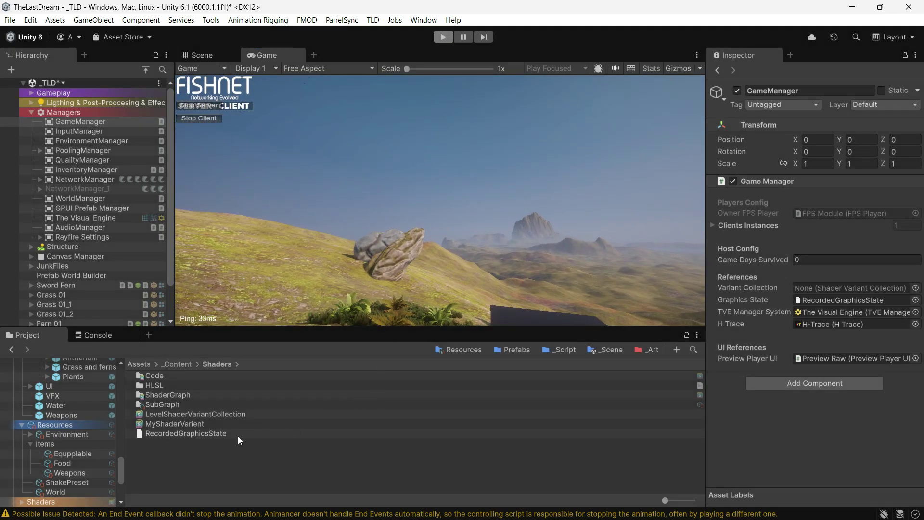